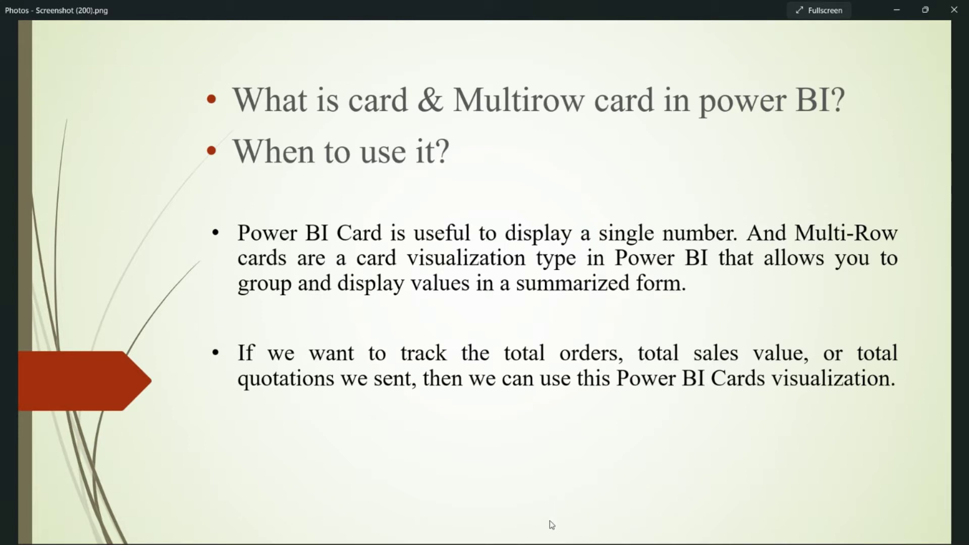
Step: Switch from the Photos slide to the blank Page 1 of the report in Power BI Desktop
{"action": "left_click", "coordinate": [582, 536]}
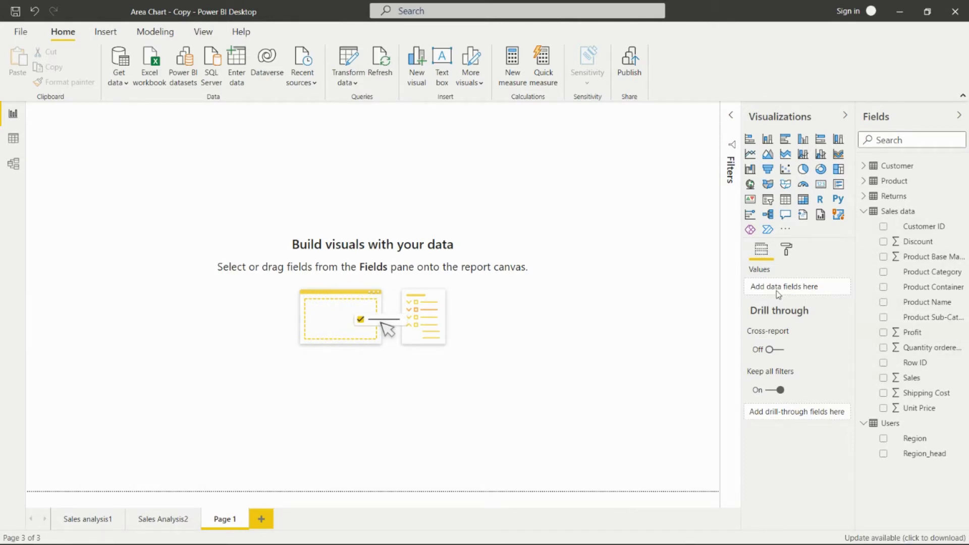
Step: Add a wider, shorter card showing total Profit of 224.08K, then deselect it
{"action": "left_click", "coordinate": [820, 186]}
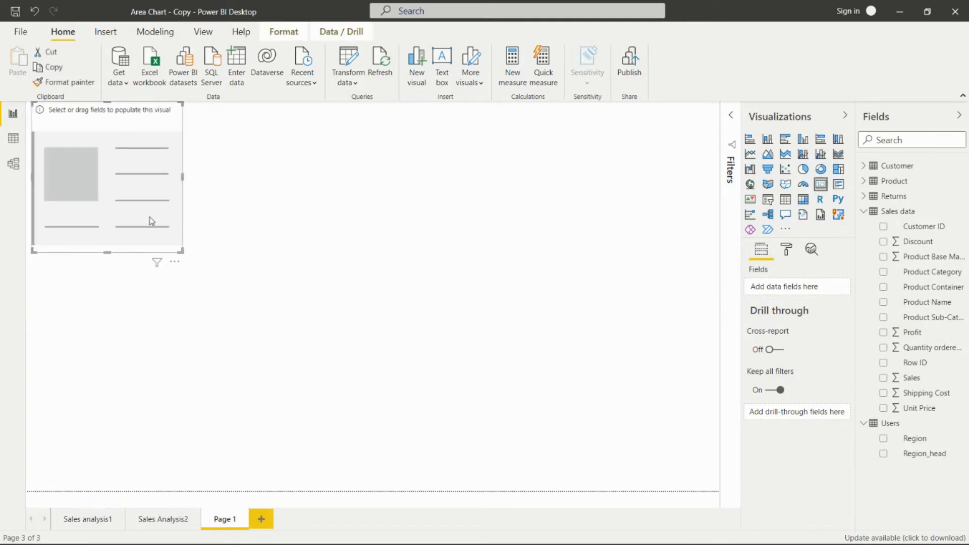
{"action": "left_click_drag", "start_coordinate": [180, 248], "coordinate": [232, 194]}
{"action": "left_click_drag", "start_coordinate": [181, 114], "coordinate": [210, 174]}
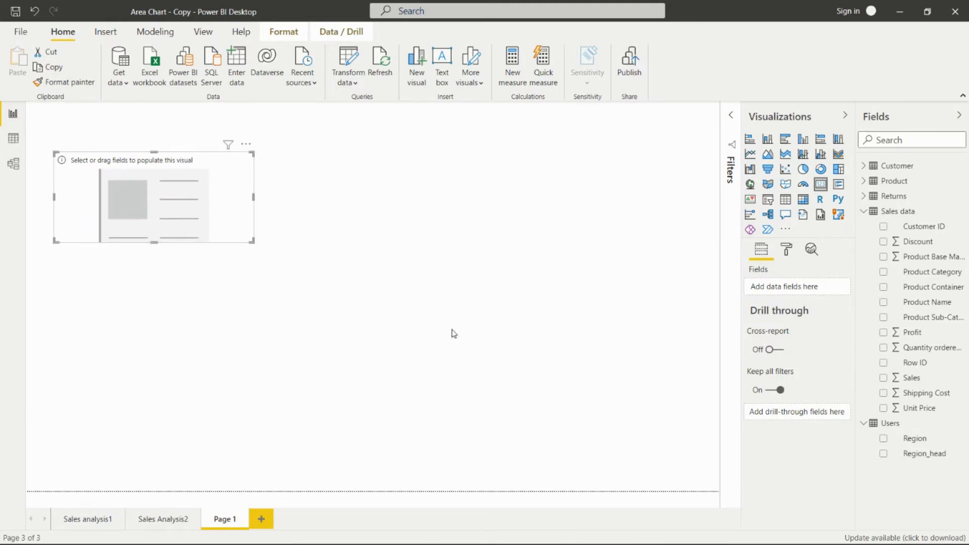
{"action": "left_click", "coordinate": [883, 332]}
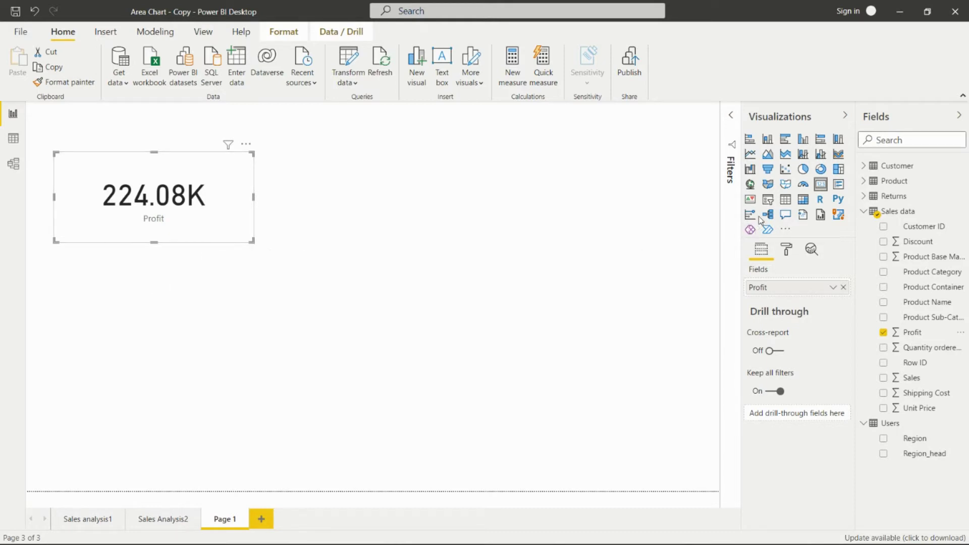
{"action": "left_click", "coordinate": [560, 256]}
Step: Place a compact Product Category slicer top-right, move the Profit card top-centre, and select Furniture
{"action": "left_click", "coordinate": [768, 200]}
{"action": "left_click_drag", "start_coordinate": [130, 362], "coordinate": [434, 241]}
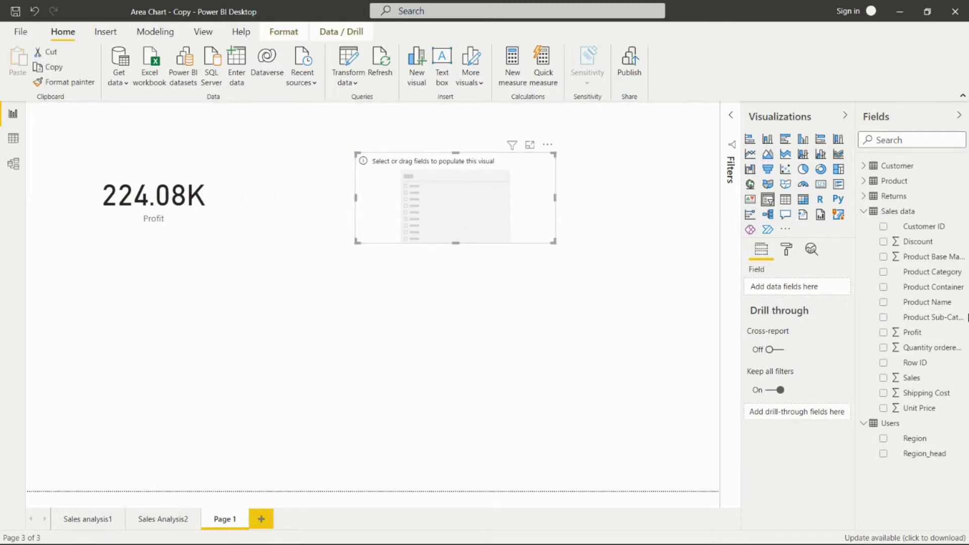
{"action": "left_click", "coordinate": [884, 272]}
{"action": "left_click_drag", "start_coordinate": [554, 242], "coordinate": [439, 216]}
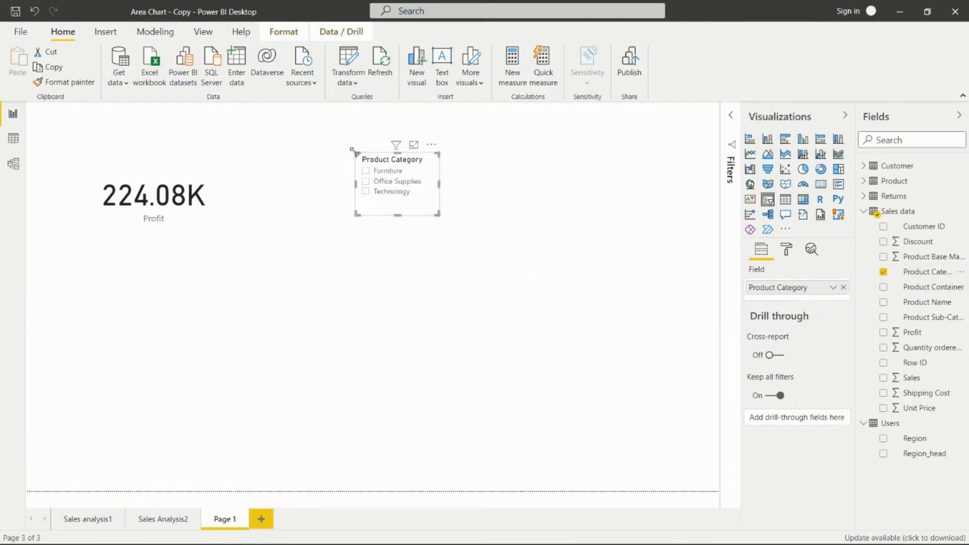
{"action": "left_click_drag", "start_coordinate": [434, 147], "coordinate": [701, 112]}
{"action": "left_click_drag", "start_coordinate": [227, 145], "coordinate": [346, 119]}
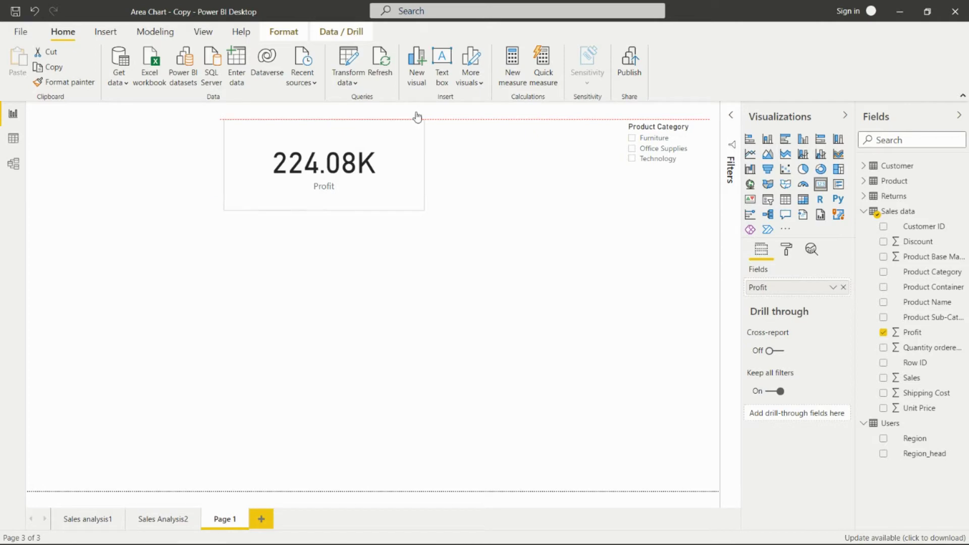
{"action": "left_click", "coordinate": [631, 139]}
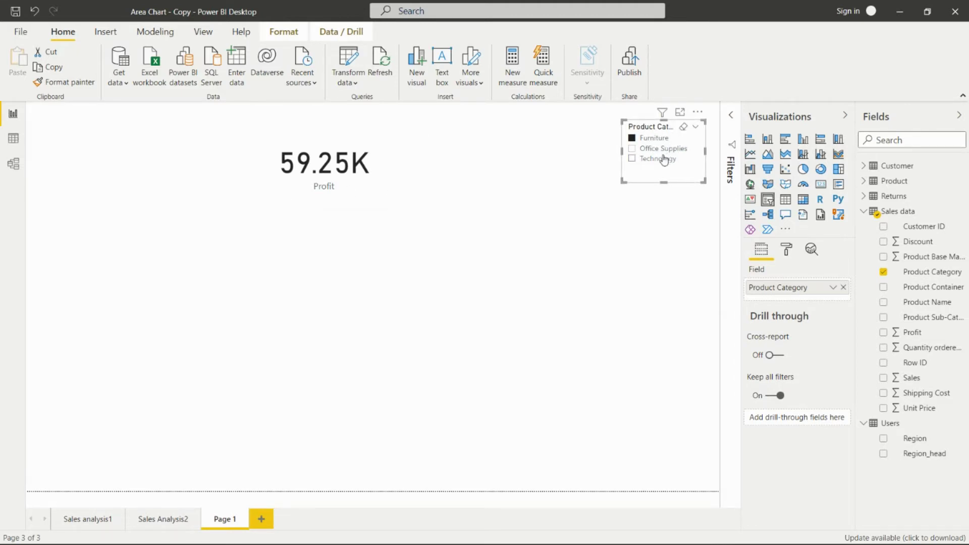
Step: Filter by Office Supplies, then Technology so Profit reads 75.30K, and select the card
{"action": "left_click", "coordinate": [632, 149]}
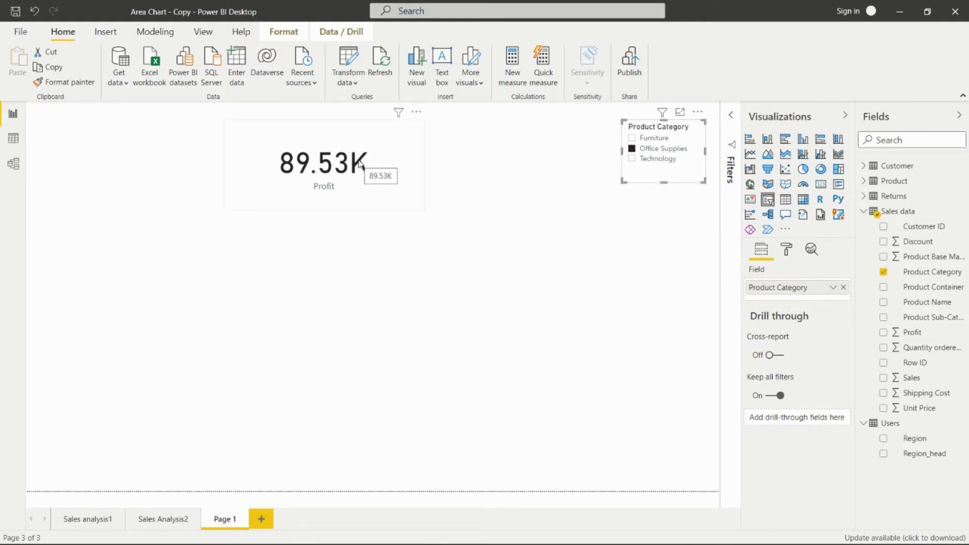
{"action": "left_click", "coordinate": [632, 159]}
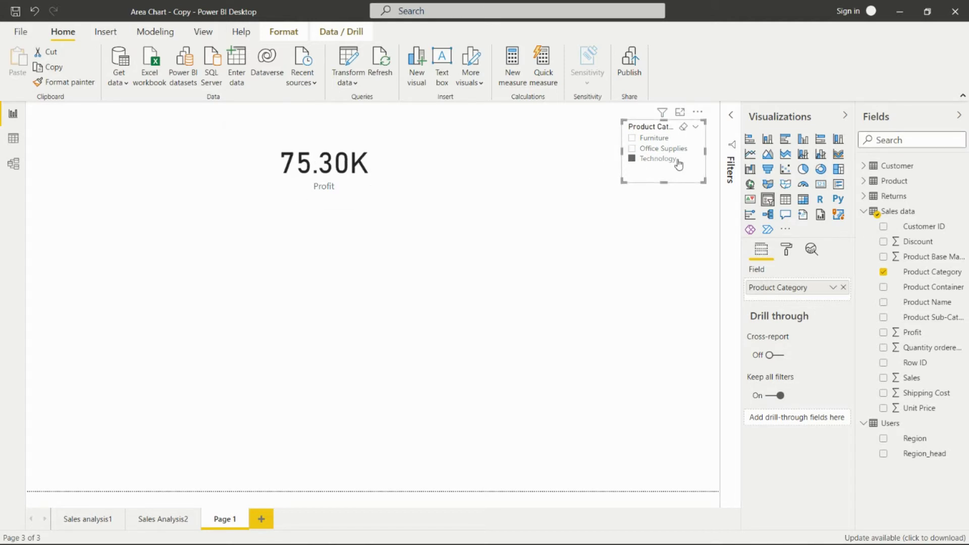
{"action": "left_click", "coordinate": [417, 190]}
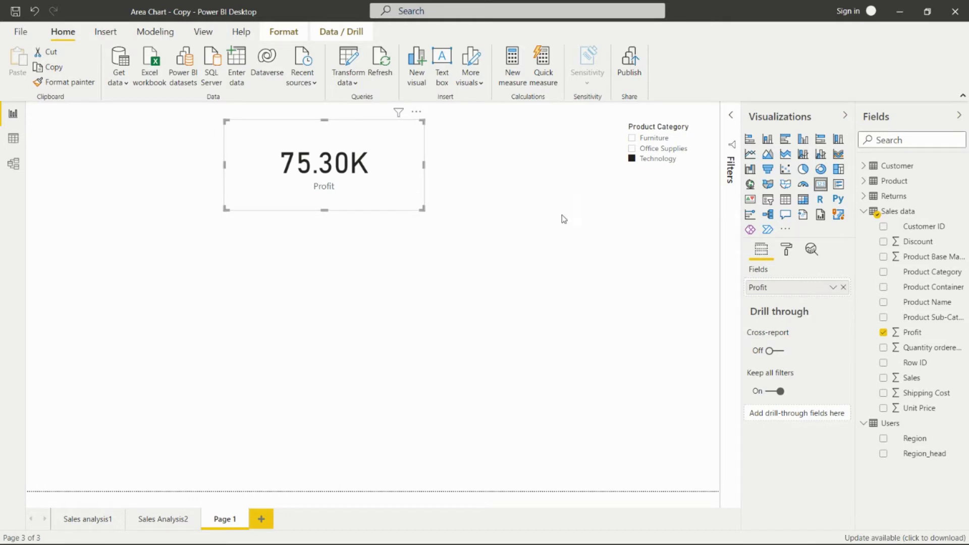
Step: Add a multi-row card with Sales, Profit, Quantity ordered new, Discount, Shipping Cost and Unit Price
{"action": "left_click", "coordinate": [514, 320]}
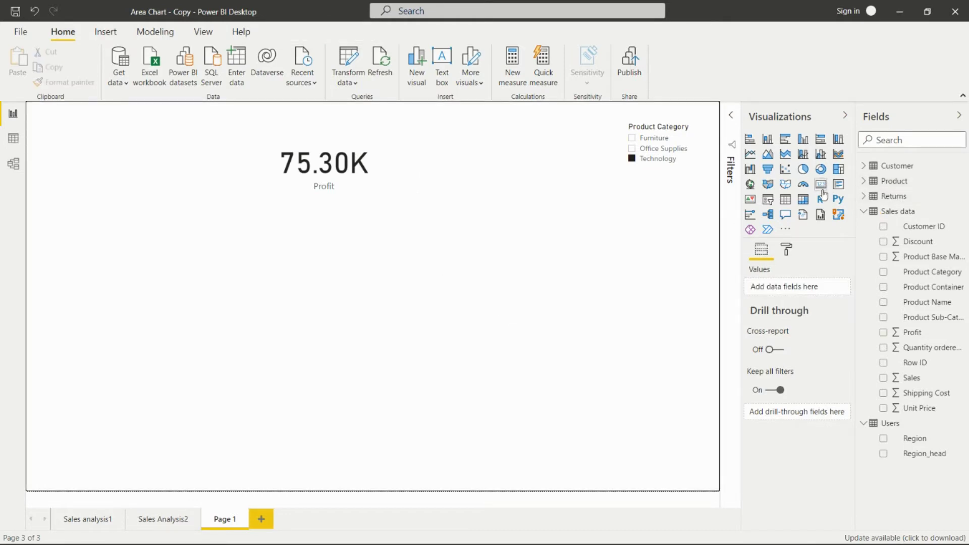
{"action": "left_click", "coordinate": [839, 188]}
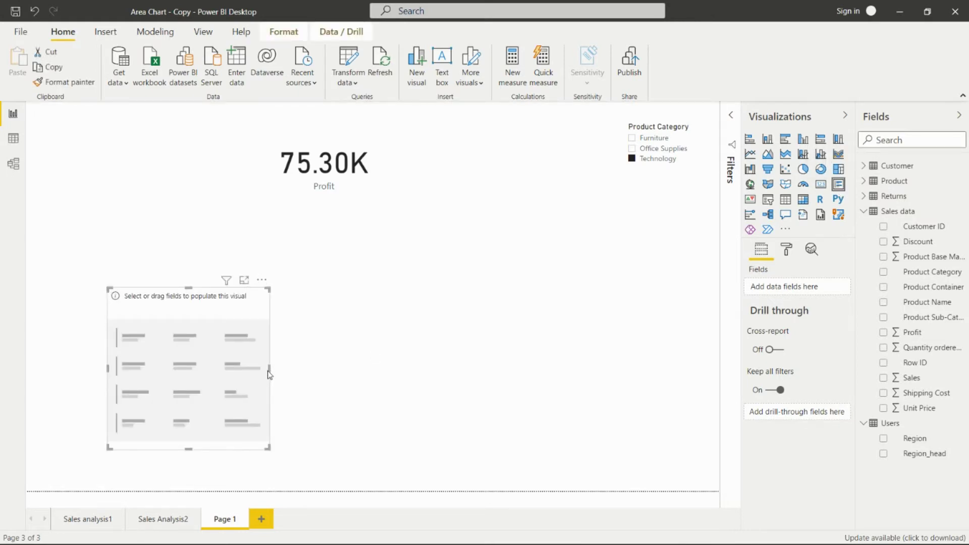
{"action": "left_click_drag", "start_coordinate": [269, 368], "coordinate": [415, 365]}
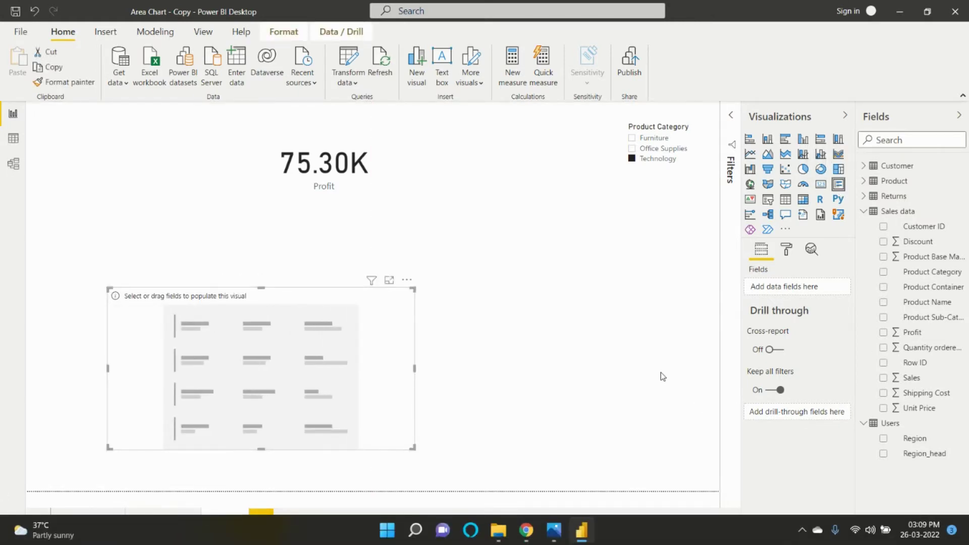
{"action": "left_click", "coordinate": [883, 378]}
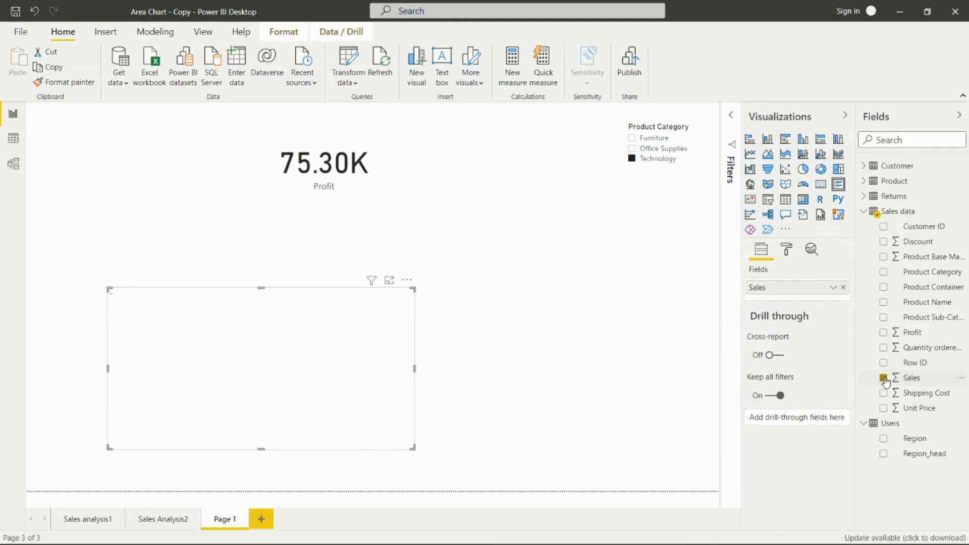
{"action": "left_click", "coordinate": [883, 332]}
{"action": "left_click", "coordinate": [883, 347]}
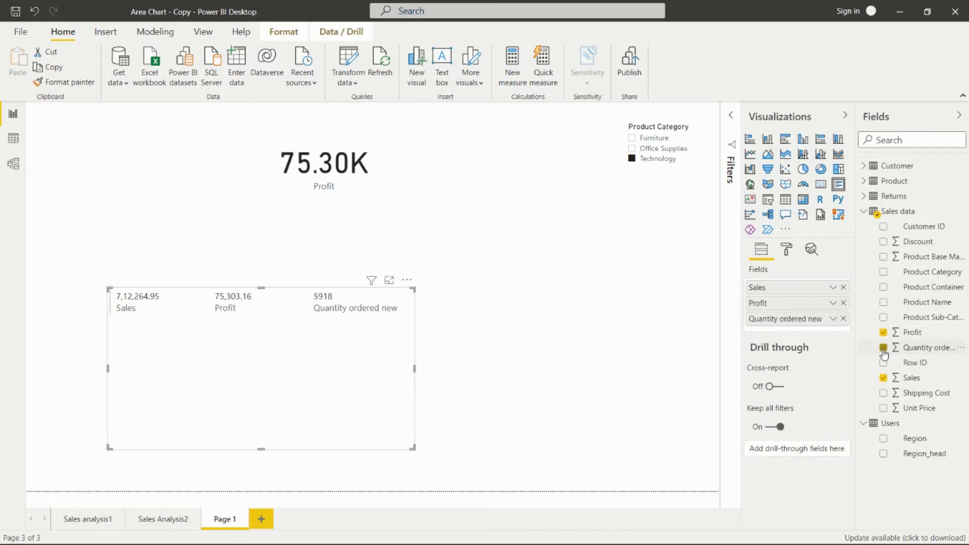
{"action": "left_click", "coordinate": [884, 241]}
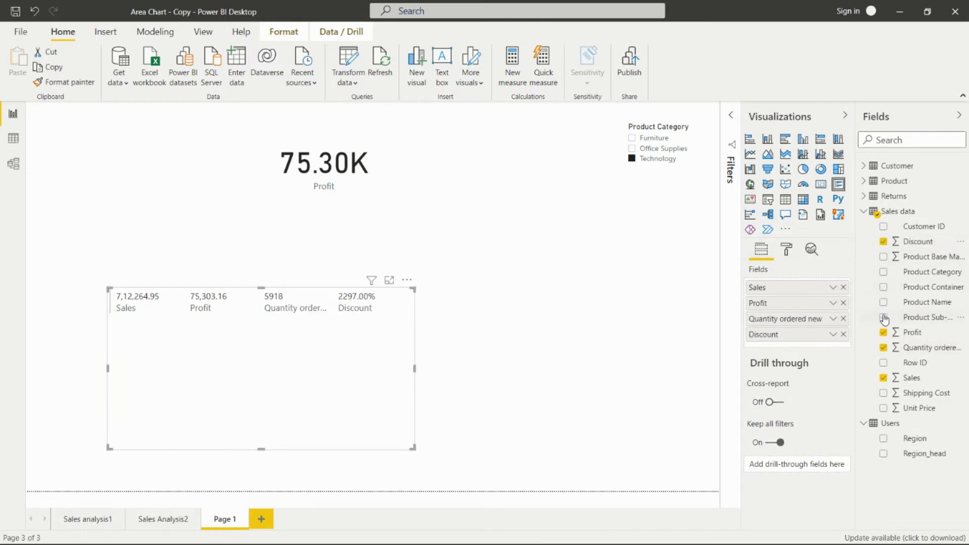
{"action": "left_click", "coordinate": [883, 393]}
{"action": "left_click", "coordinate": [883, 408]}
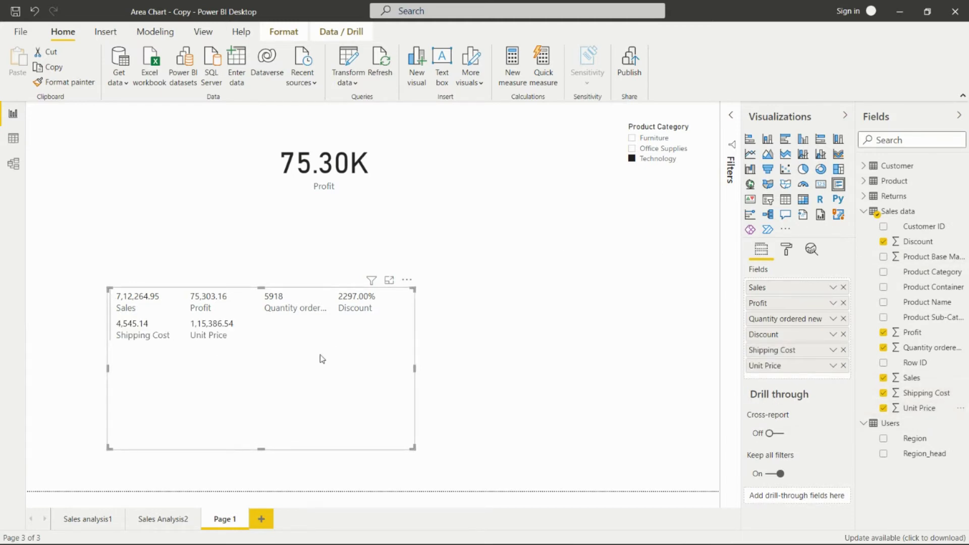
{"action": "left_click_drag", "start_coordinate": [414, 445], "coordinate": [288, 389]}
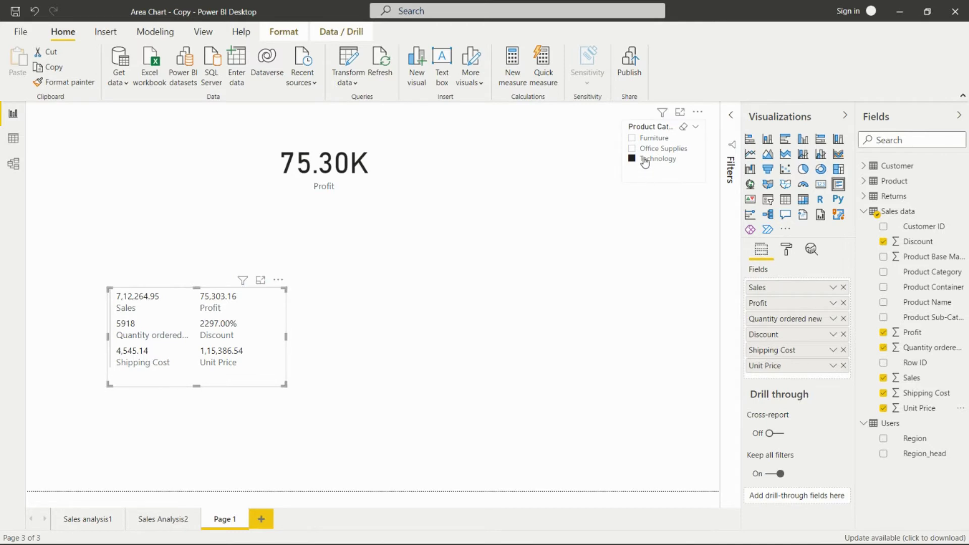
Step: Try Furniture and Office Supplies in the slicer, ending on Furniture (Profit 59.25K)
{"action": "left_click", "coordinate": [632, 138]}
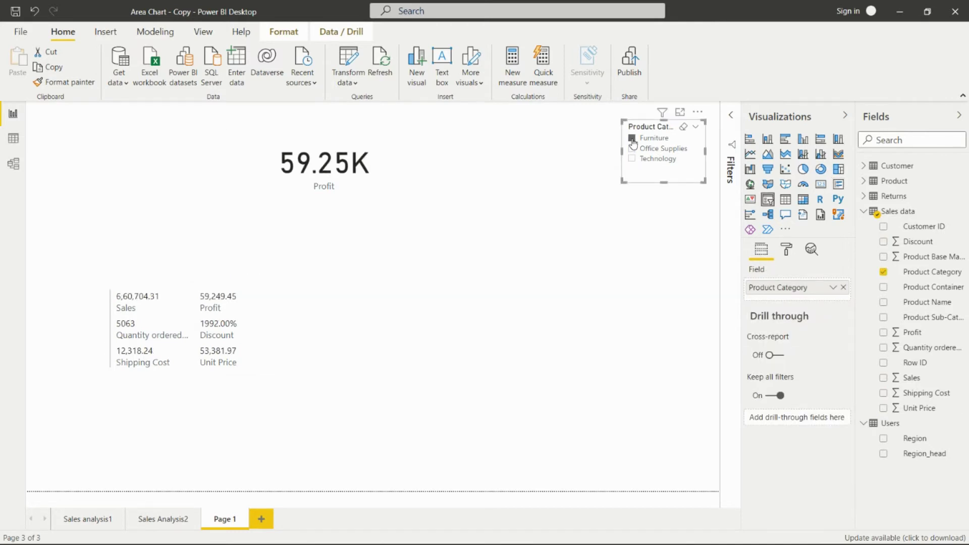
{"action": "left_click", "coordinate": [632, 149]}
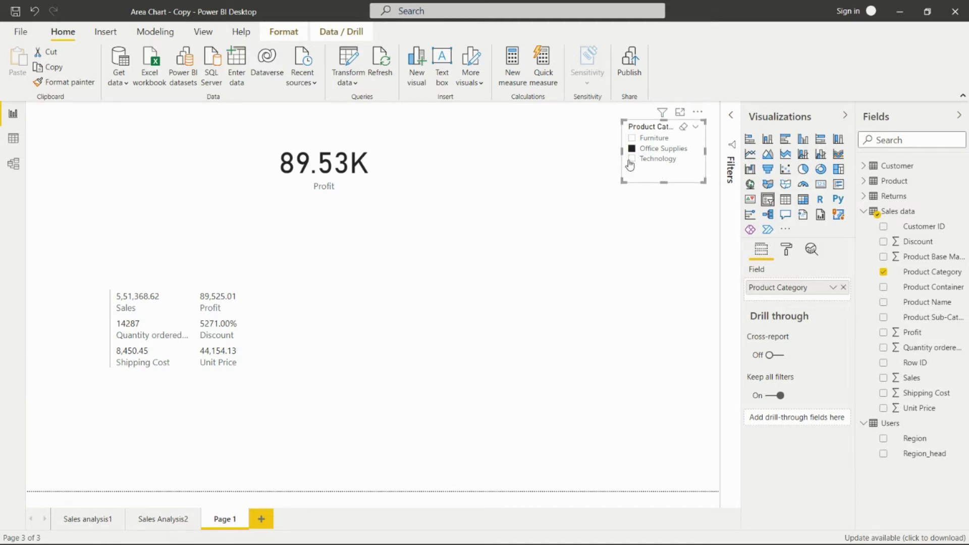
{"action": "left_click", "coordinate": [632, 140]}
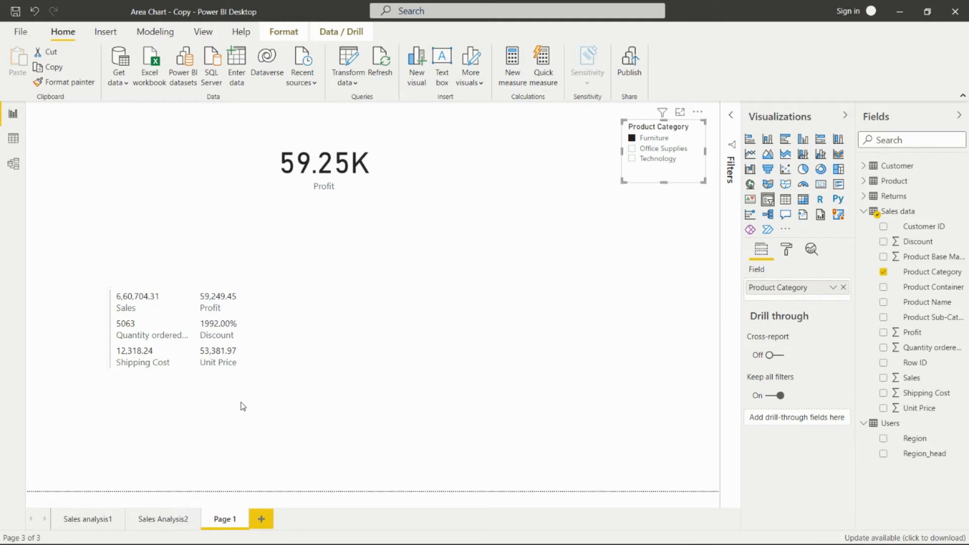
{"action": "left_click", "coordinate": [269, 319]}
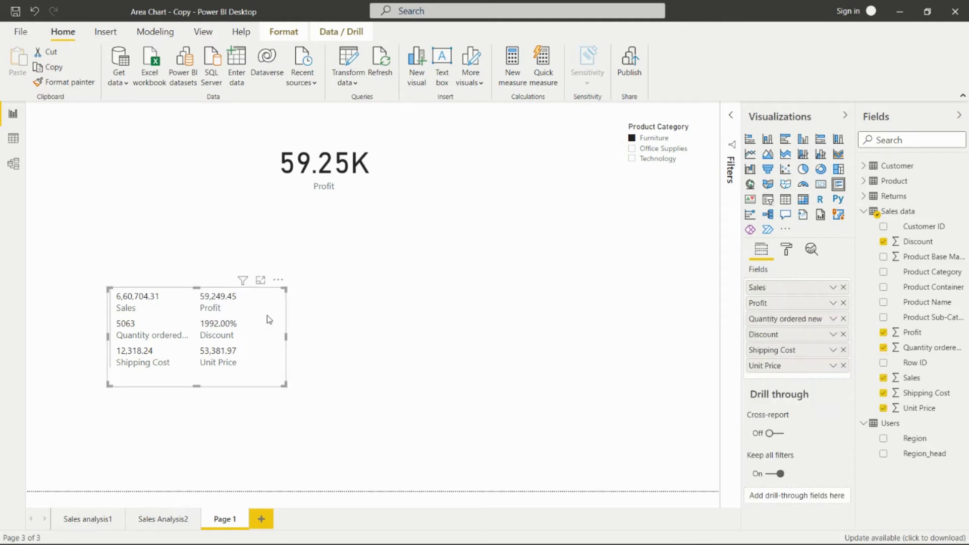
Step: Narrow the multi-row card slightly, then bring up the Profit card's format settings
{"action": "left_click_drag", "start_coordinate": [285, 337], "coordinate": [262, 333]}
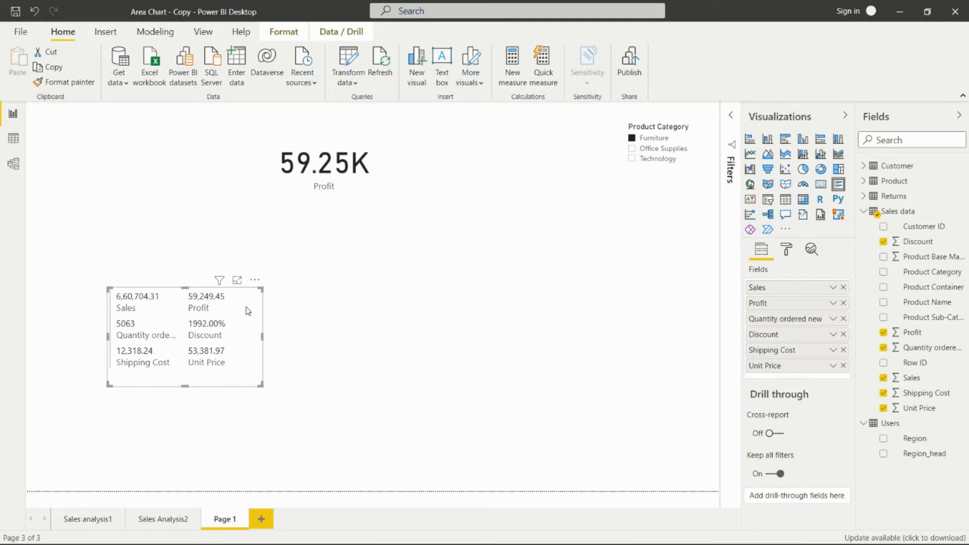
{"action": "left_click", "coordinate": [309, 195]}
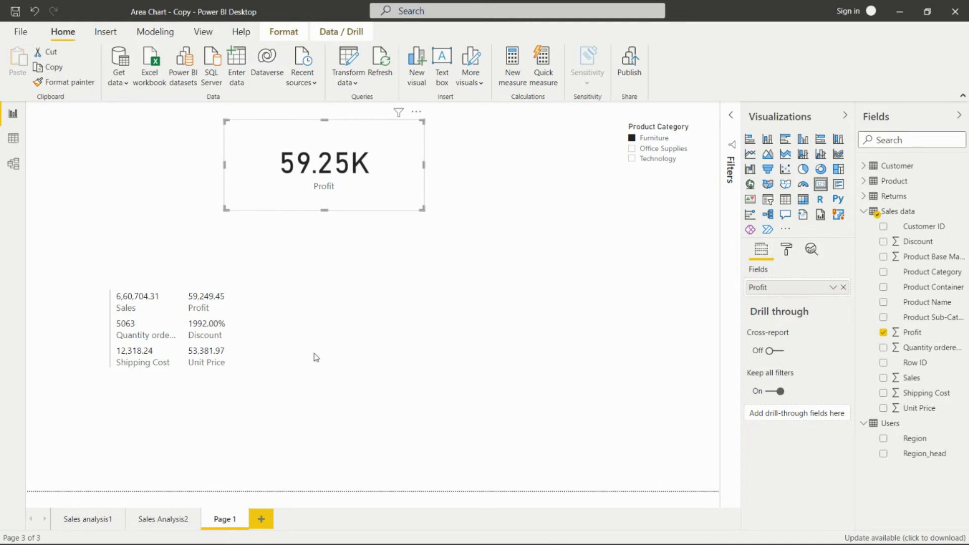
{"action": "left_click", "coordinate": [233, 324]}
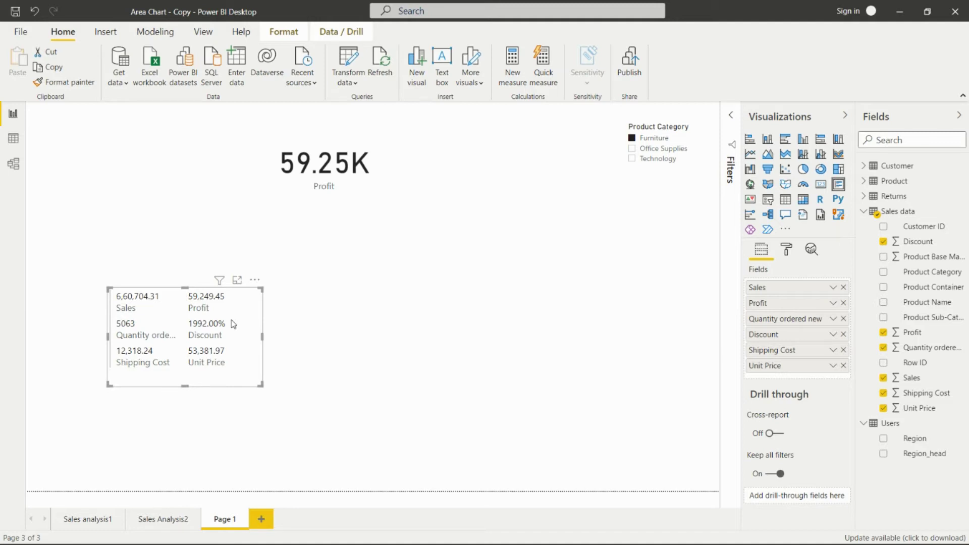
{"action": "left_click", "coordinate": [477, 321]}
{"action": "left_click", "coordinate": [275, 177]}
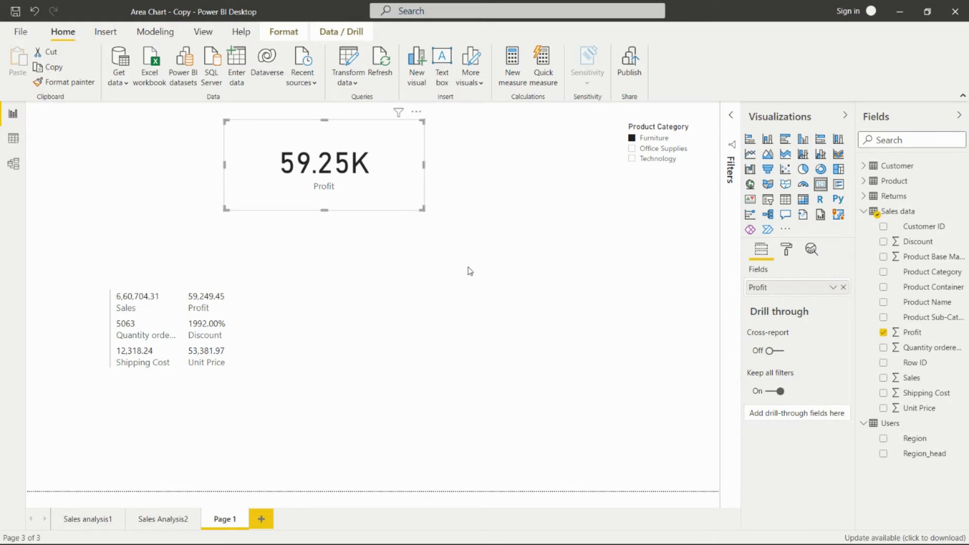
{"action": "left_click", "coordinate": [786, 251]}
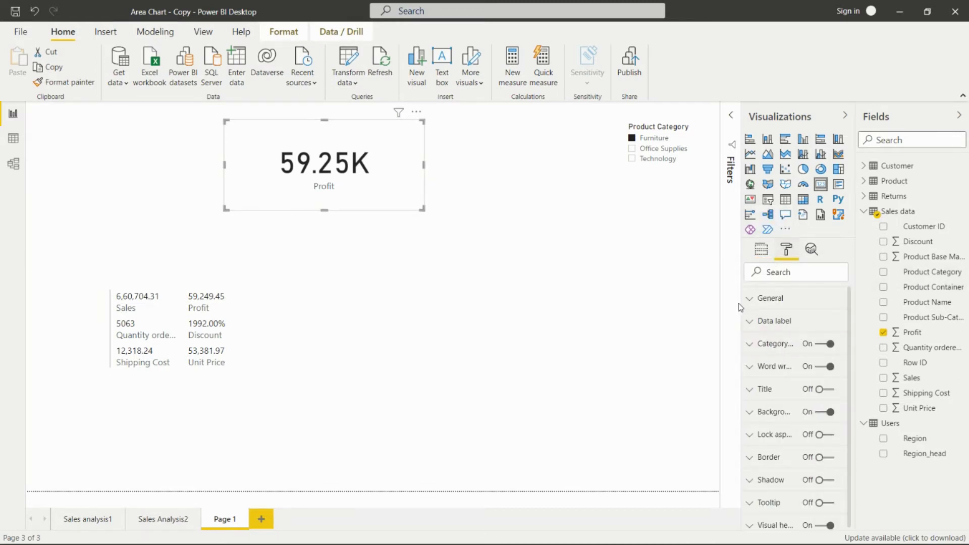
Step: Colour the Profit card's value orange, after briefly trying blue
{"action": "left_click", "coordinate": [750, 324]}
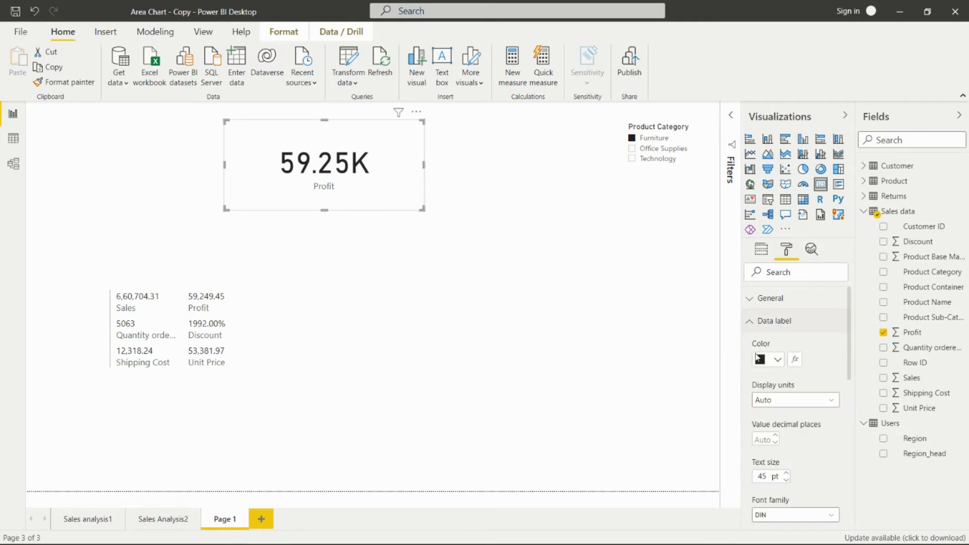
{"action": "left_click", "coordinate": [777, 360]}
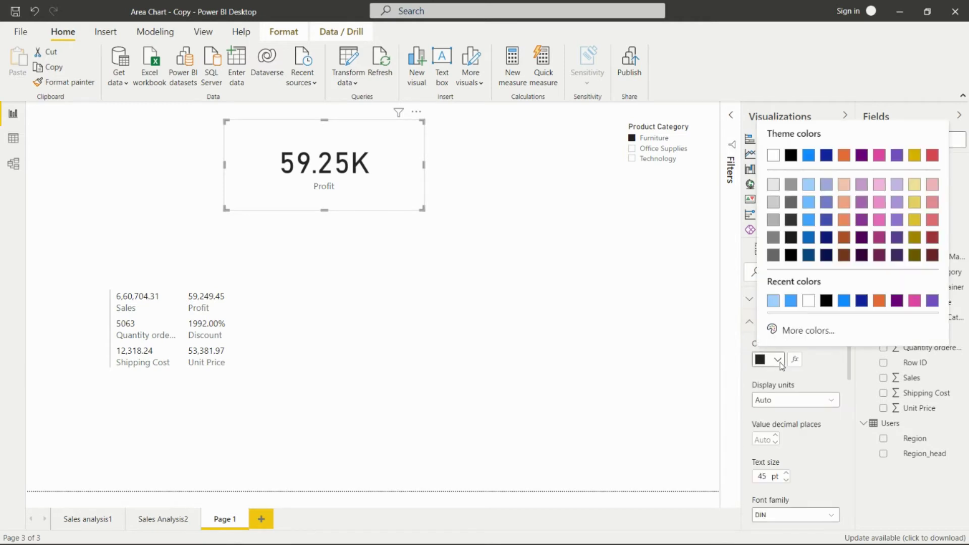
{"action": "left_click", "coordinate": [790, 300]}
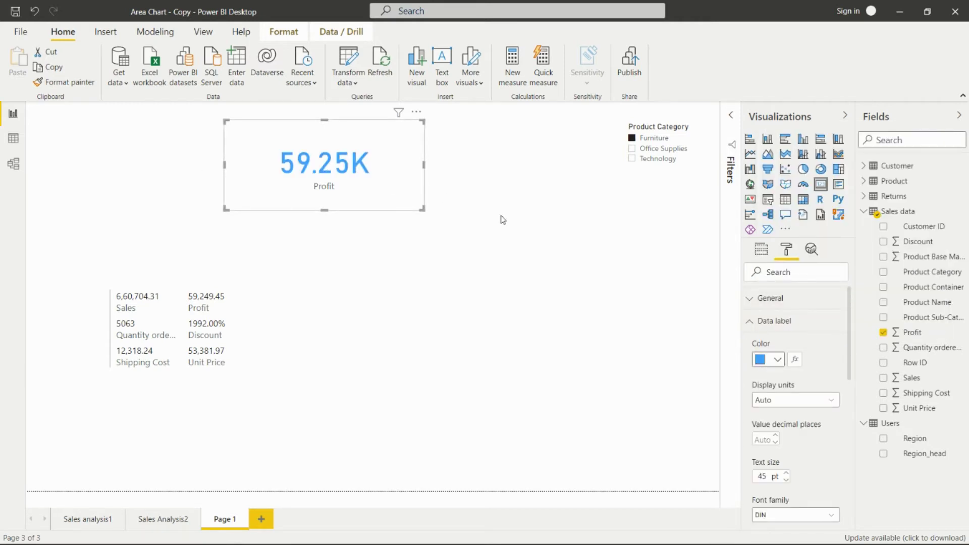
{"action": "left_click", "coordinate": [777, 359]}
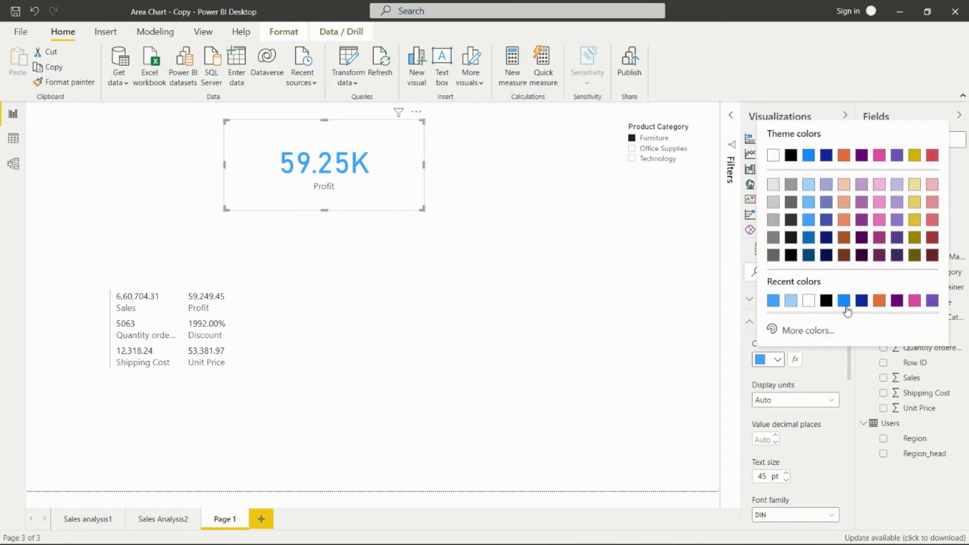
{"action": "left_click", "coordinate": [880, 301]}
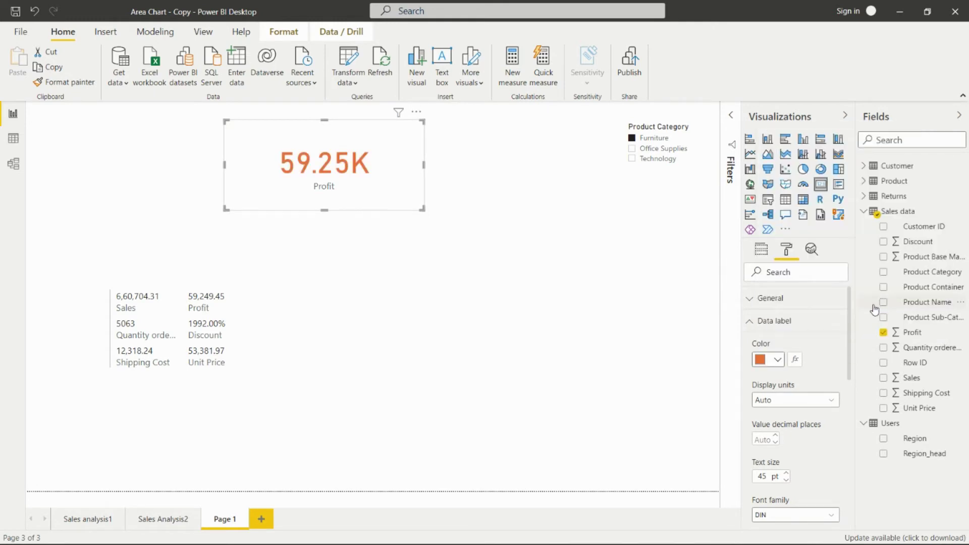
Step: Try None, Thousands and Millions display units for the value, then keep Auto
{"action": "left_click", "coordinate": [805, 407]}
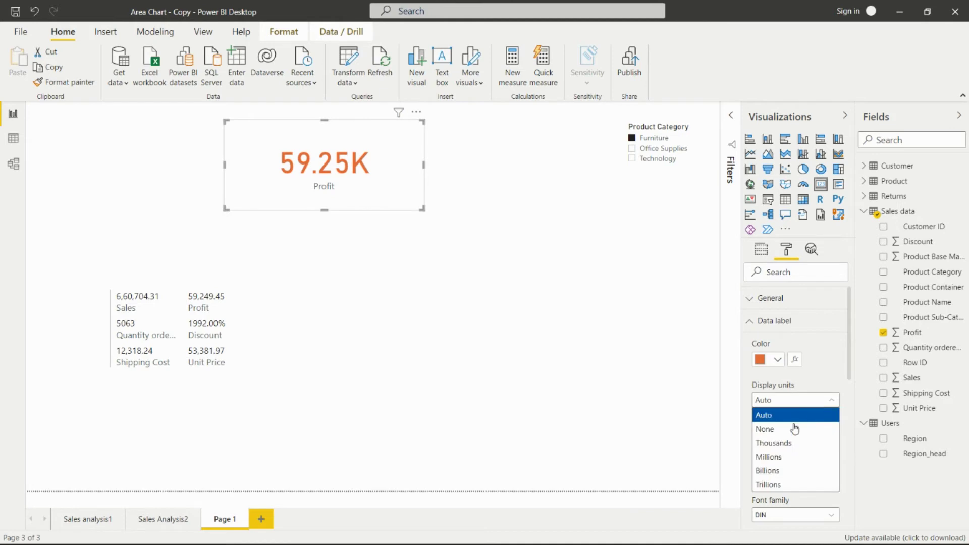
{"action": "left_click", "coordinate": [790, 430]}
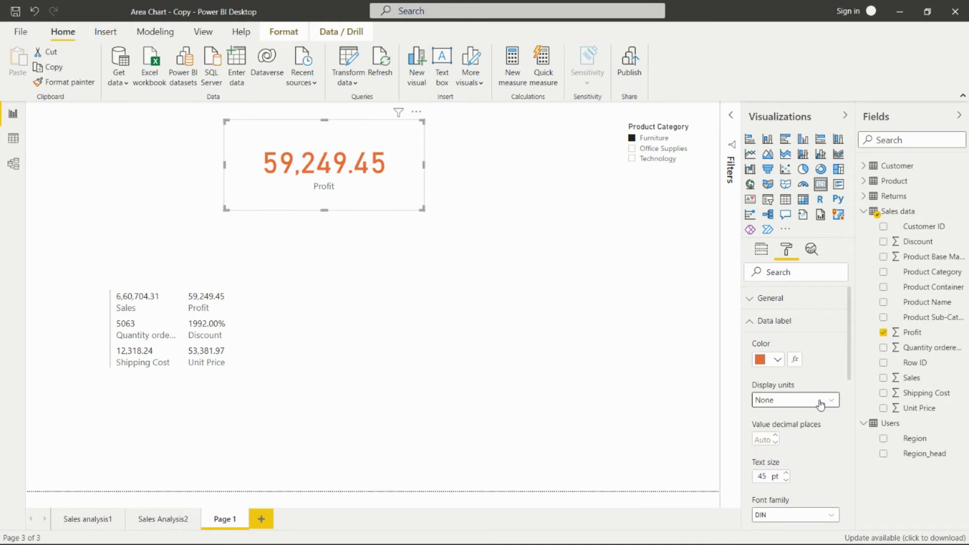
{"action": "left_click", "coordinate": [818, 401]}
{"action": "left_click", "coordinate": [799, 444]}
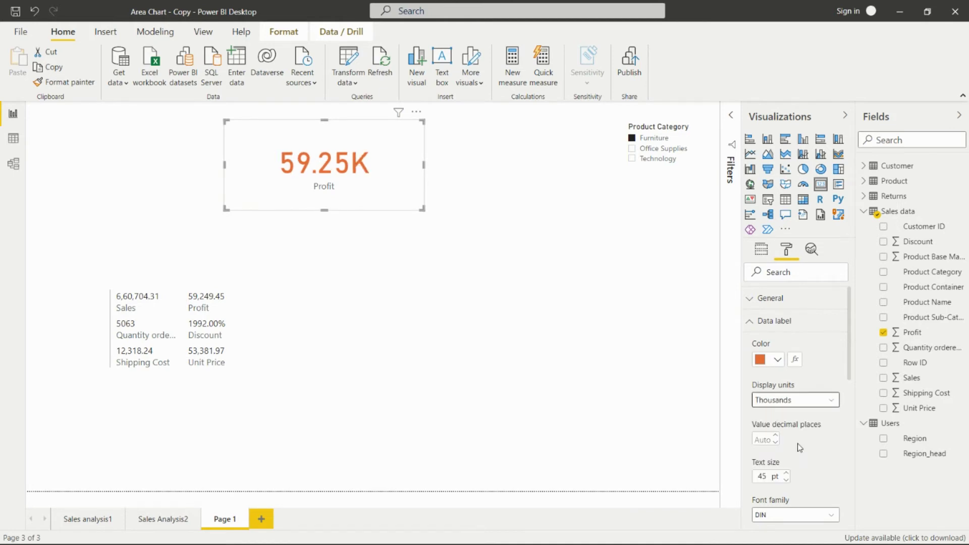
{"action": "left_click", "coordinate": [822, 403]}
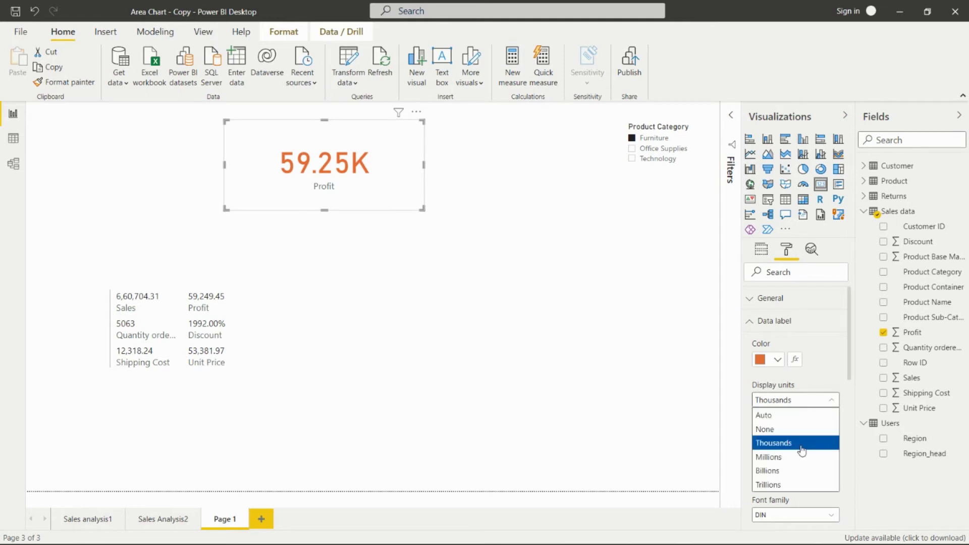
{"action": "left_click", "coordinate": [799, 458]}
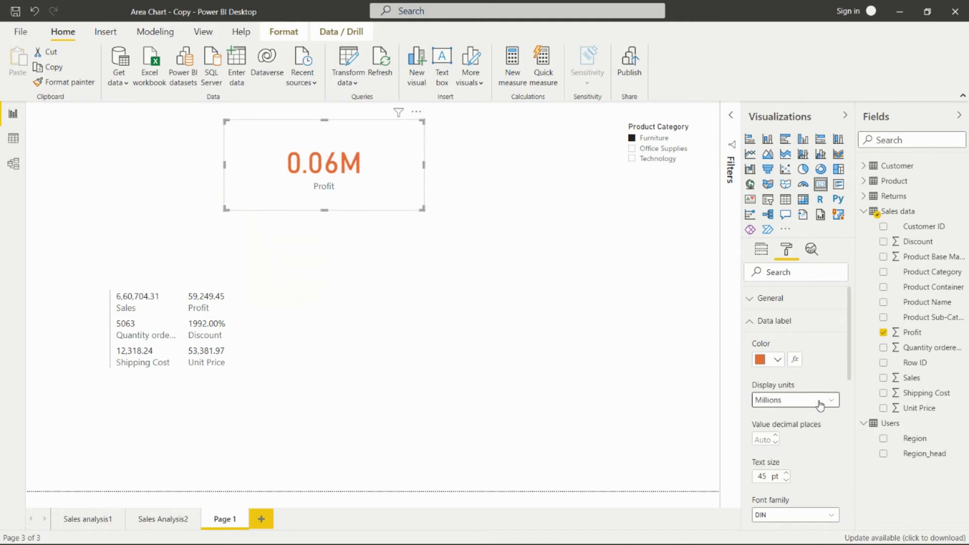
{"action": "left_click", "coordinate": [819, 404]}
{"action": "left_click", "coordinate": [793, 417]}
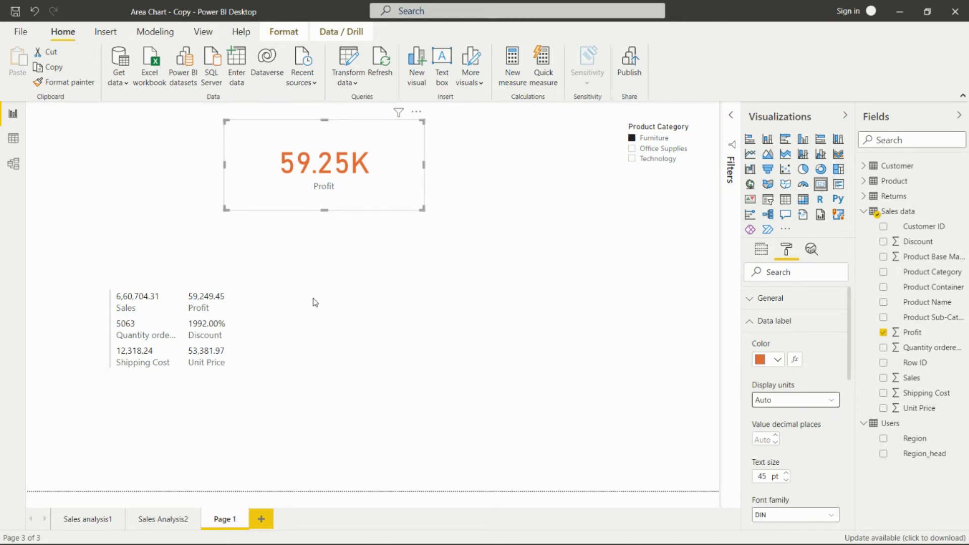
Step: Enlarge the value's text size to 47 pt
{"action": "scroll", "coordinate": [791, 411], "scroll_direction": "down", "scroll_amount": 4}
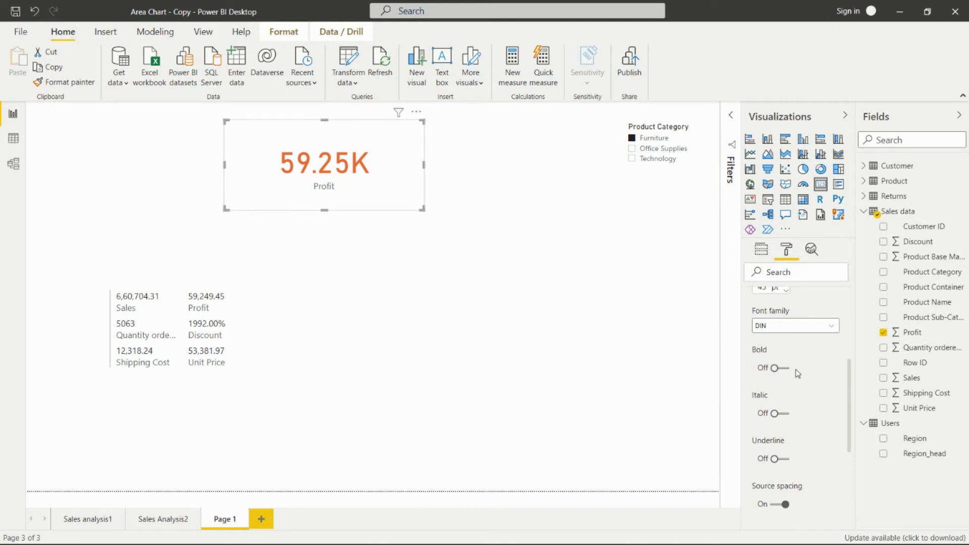
{"action": "scroll", "coordinate": [798, 376], "scroll_direction": "up", "scroll_amount": 2}
{"action": "left_click", "coordinate": [787, 347]}
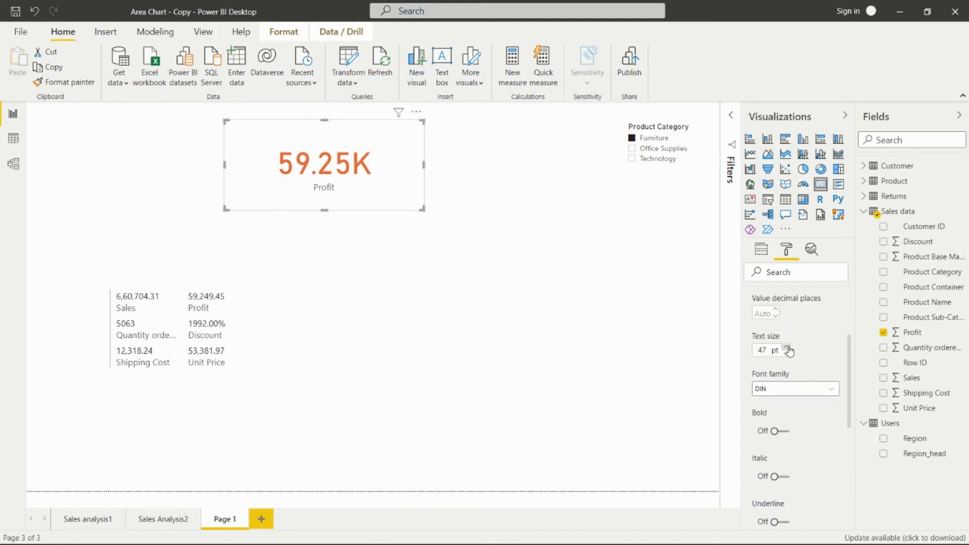
Step: Underline the card value, leaving source spacing on and italics off
{"action": "scroll", "coordinate": [808, 437], "scroll_direction": "down", "scroll_amount": 5}
{"action": "scroll", "coordinate": [808, 468], "scroll_direction": "down", "scroll_amount": 3}
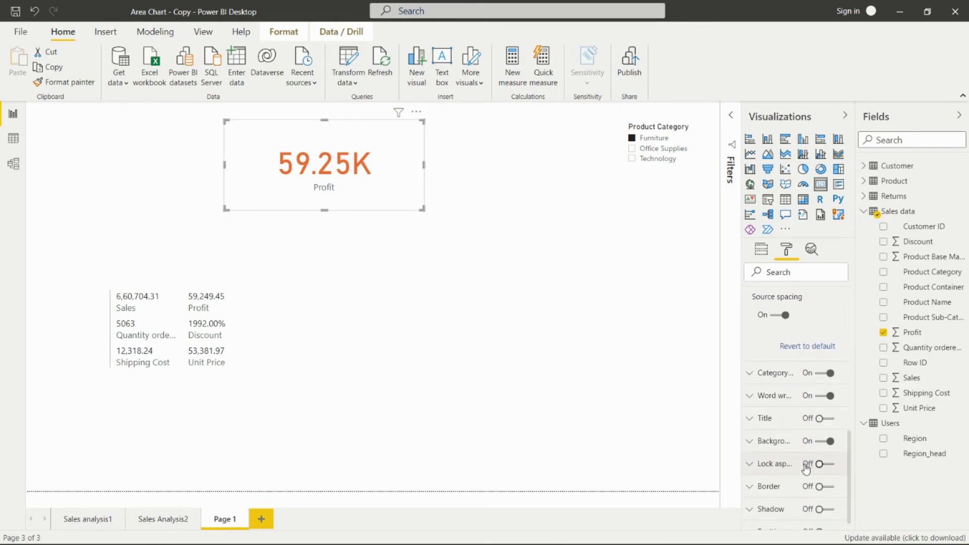
{"action": "scroll", "coordinate": [788, 412], "scroll_direction": "up", "scroll_amount": 3}
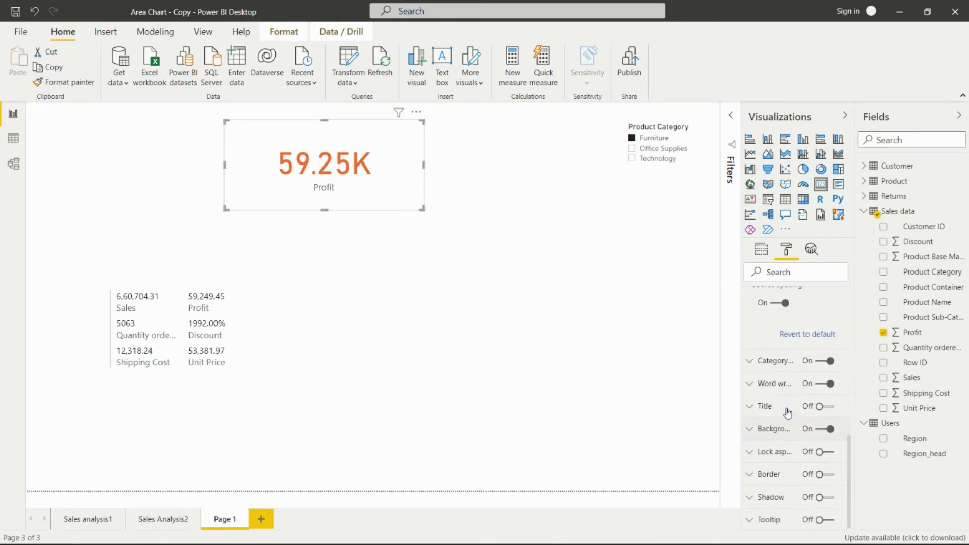
{"action": "left_click", "coordinate": [785, 412]}
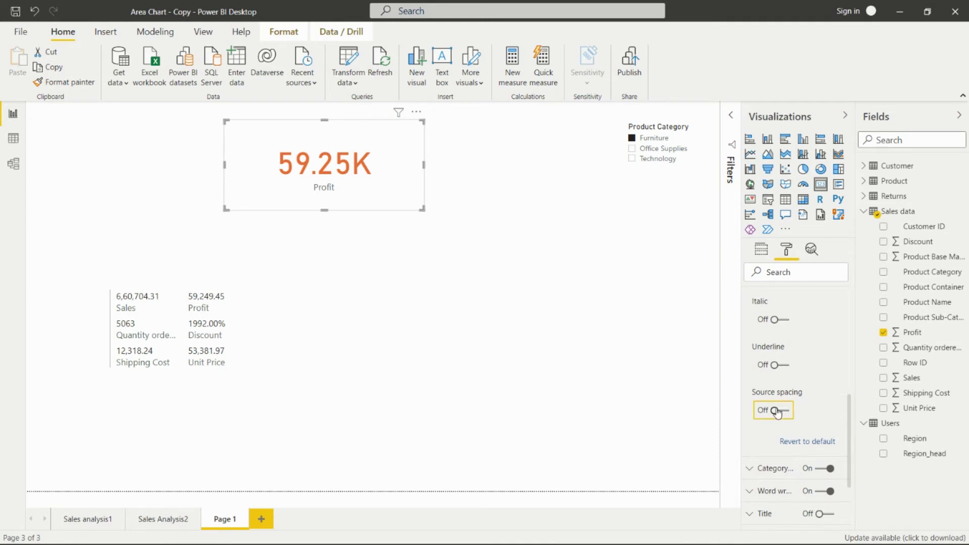
{"action": "left_click", "coordinate": [776, 411]}
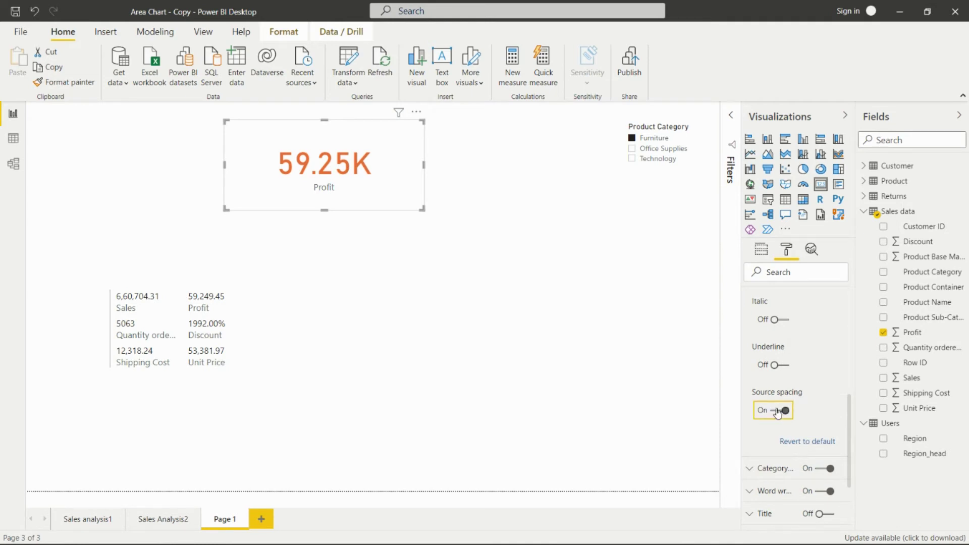
{"action": "left_click", "coordinate": [776, 365]}
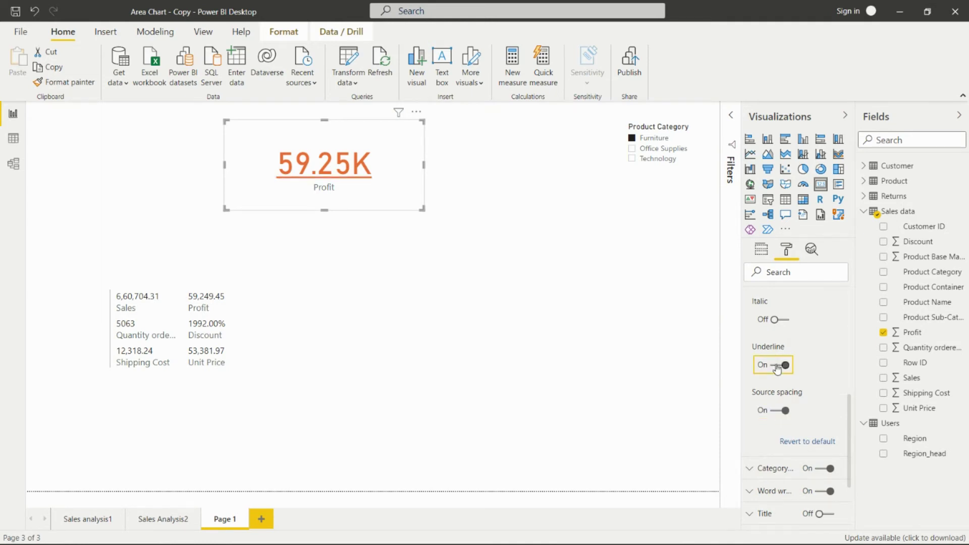
{"action": "left_click", "coordinate": [777, 320]}
{"action": "left_click", "coordinate": [778, 320]}
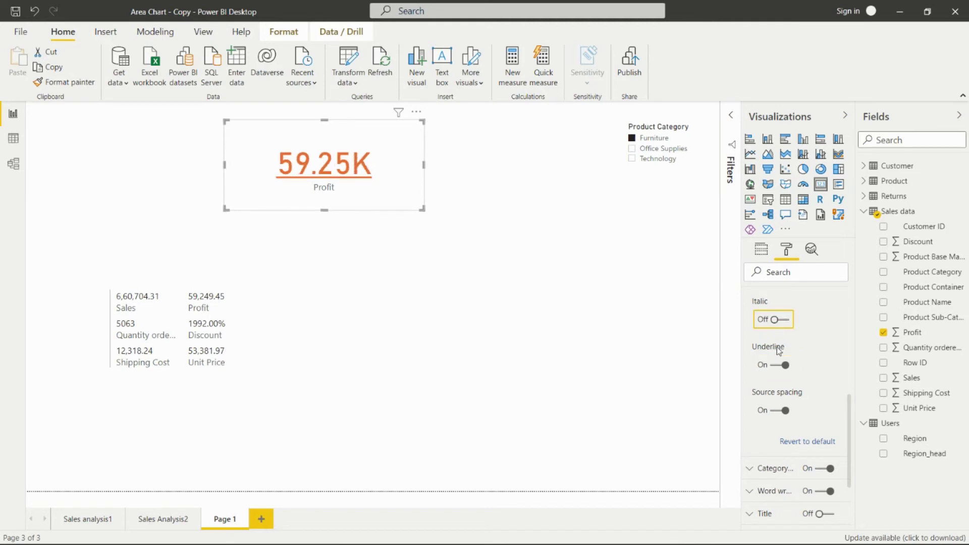
Step: Expand the category label settings and toggle the Profit label off and back on
{"action": "scroll", "coordinate": [781, 415], "scroll_direction": "down", "scroll_amount": 1}
{"action": "left_click", "coordinate": [776, 406]}
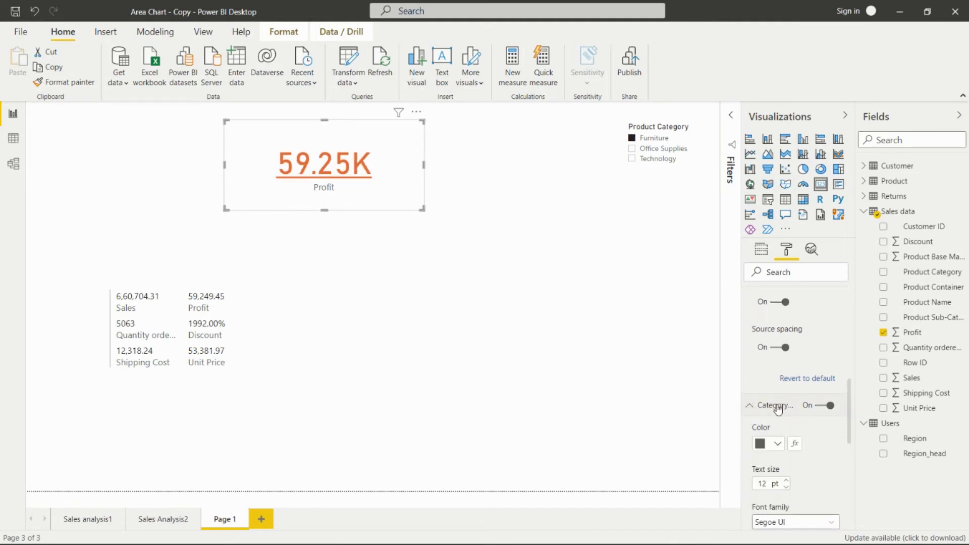
{"action": "scroll", "coordinate": [779, 409], "scroll_direction": "down", "scroll_amount": 1}
{"action": "left_click", "coordinate": [819, 343]}
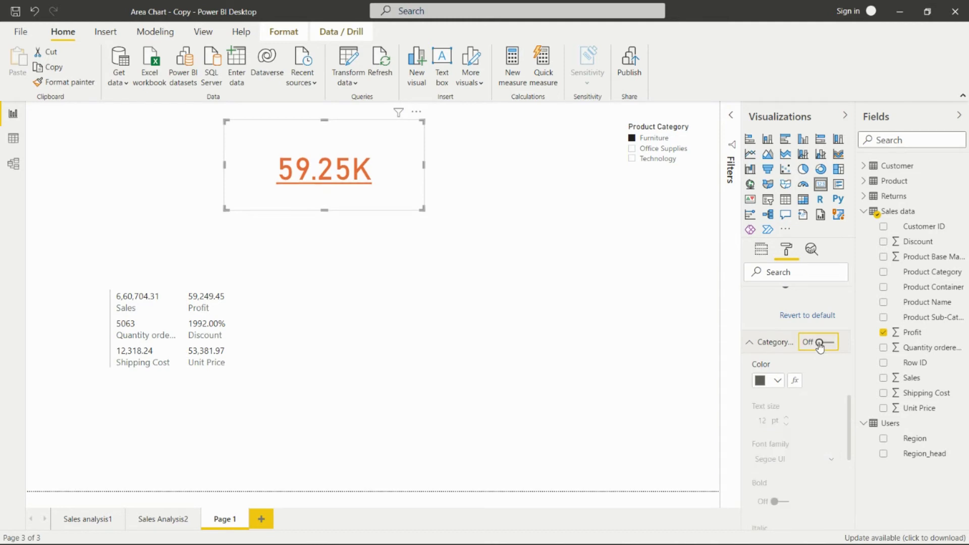
{"action": "left_click", "coordinate": [820, 343]}
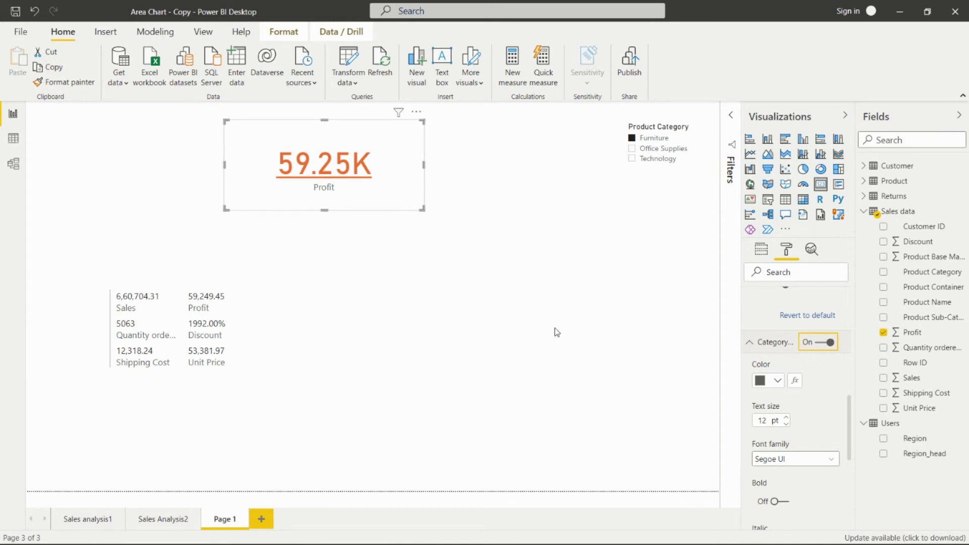
Step: Hide the category label under 59.25K and turn on a card title reading 'Profit'
{"action": "left_click", "coordinate": [833, 350]}
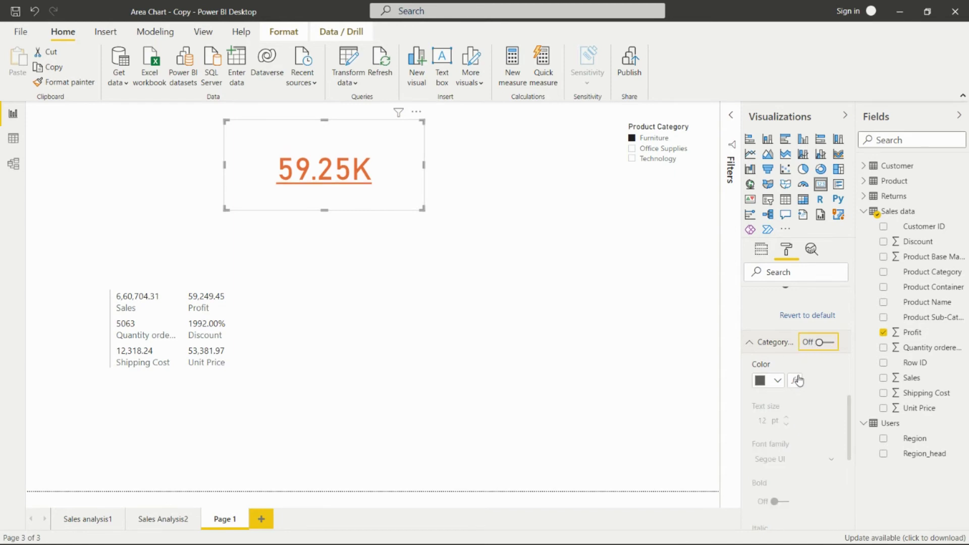
{"action": "scroll", "coordinate": [810, 424], "scroll_direction": "down", "scroll_amount": 5}
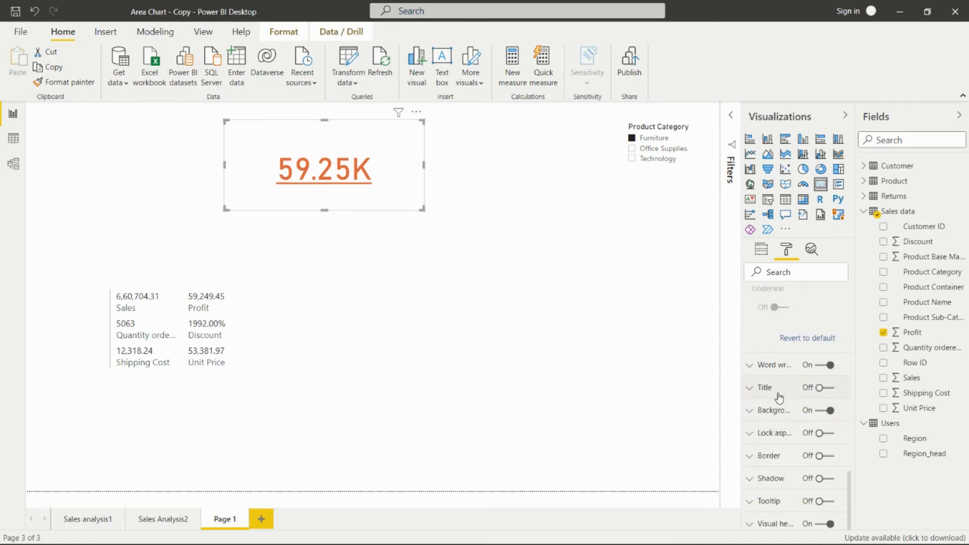
{"action": "left_click", "coordinate": [778, 388]}
{"action": "left_click", "coordinate": [819, 393]}
{"action": "left_click", "coordinate": [784, 424]}
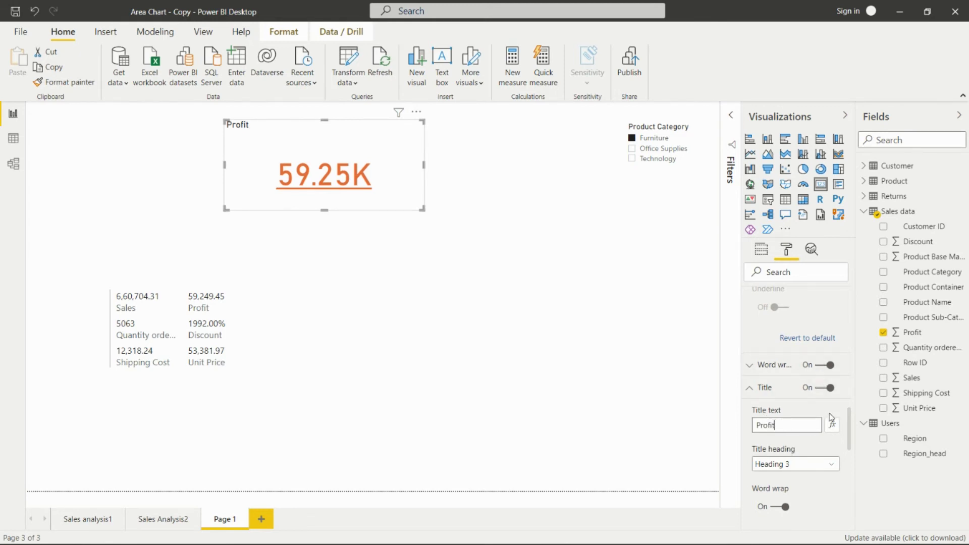
Step: Toggle the card's Profit title off and back on, keeping it visible
{"action": "scroll", "coordinate": [821, 443], "scroll_direction": "down", "scroll_amount": 1}
{"action": "scroll", "coordinate": [822, 443], "scroll_direction": "down", "scroll_amount": 2}
{"action": "scroll", "coordinate": [767, 387], "scroll_direction": "up", "scroll_amount": 3}
{"action": "left_click", "coordinate": [831, 390]}
{"action": "left_click", "coordinate": [830, 390]}
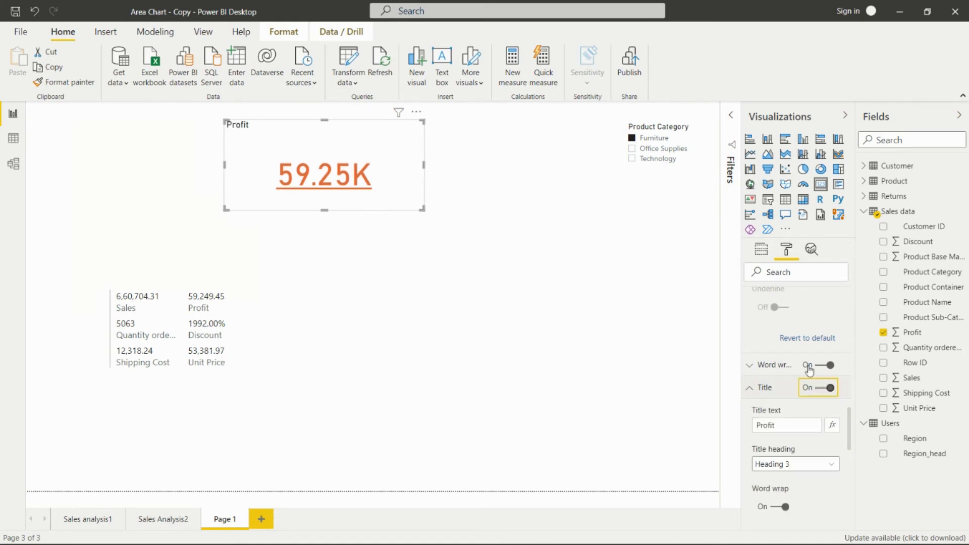
Step: Shrink the Profit card into a compact box and bring up its format settings
{"action": "left_click", "coordinate": [424, 217]}
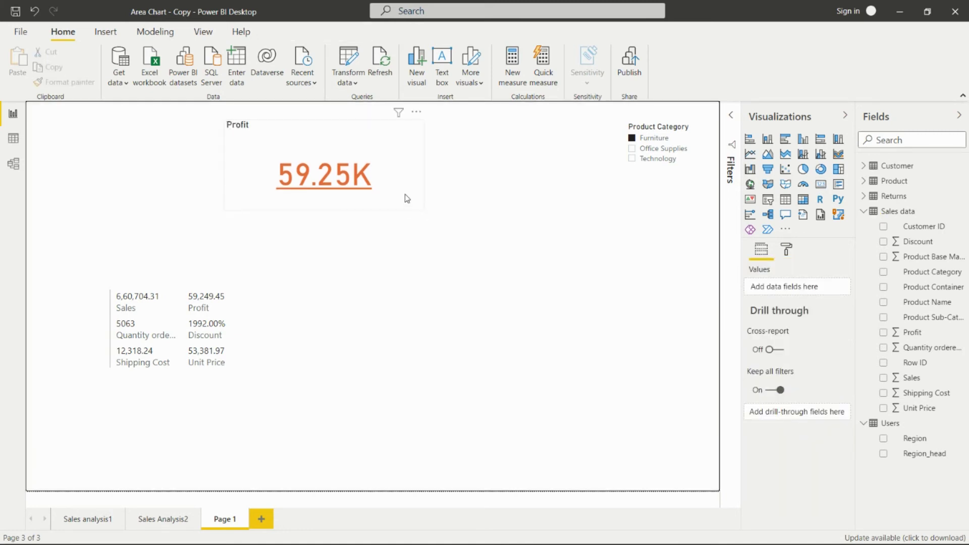
{"action": "left_click", "coordinate": [421, 208]}
{"action": "left_click_drag", "start_coordinate": [421, 209], "coordinate": [346, 180]}
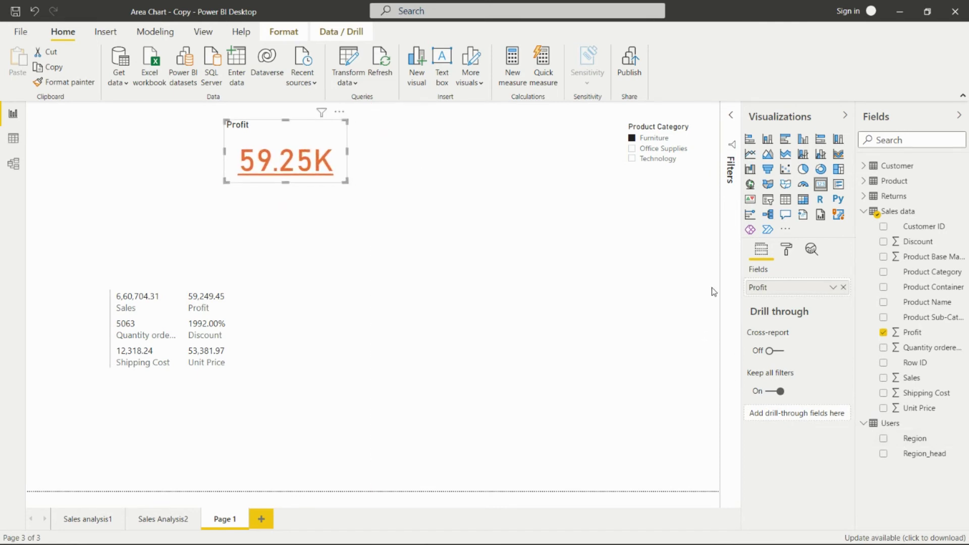
{"action": "left_click", "coordinate": [787, 249]}
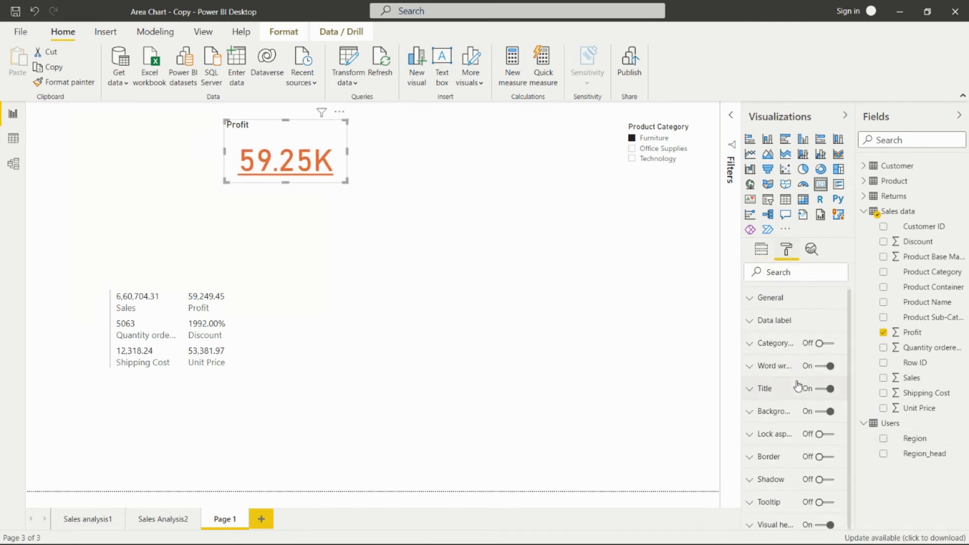
Step: Give the Profit card title a dark font colour, a light blue background and centred alignment
{"action": "left_click", "coordinate": [755, 390]}
{"action": "scroll", "coordinate": [802, 428], "scroll_direction": "down", "scroll_amount": 2}
{"action": "left_click", "coordinate": [781, 488]}
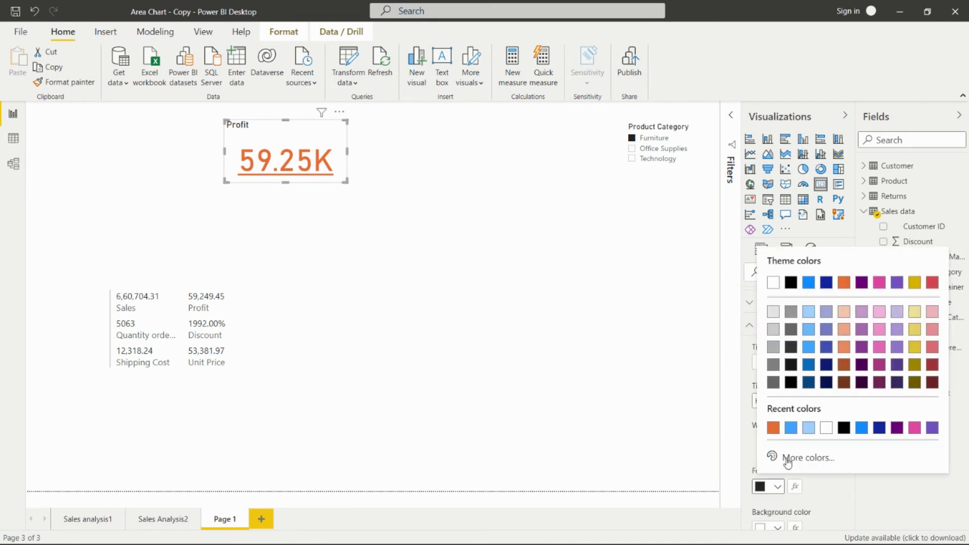
{"action": "left_click", "coordinate": [794, 368]}
{"action": "scroll", "coordinate": [798, 438], "scroll_direction": "down", "scroll_amount": 2}
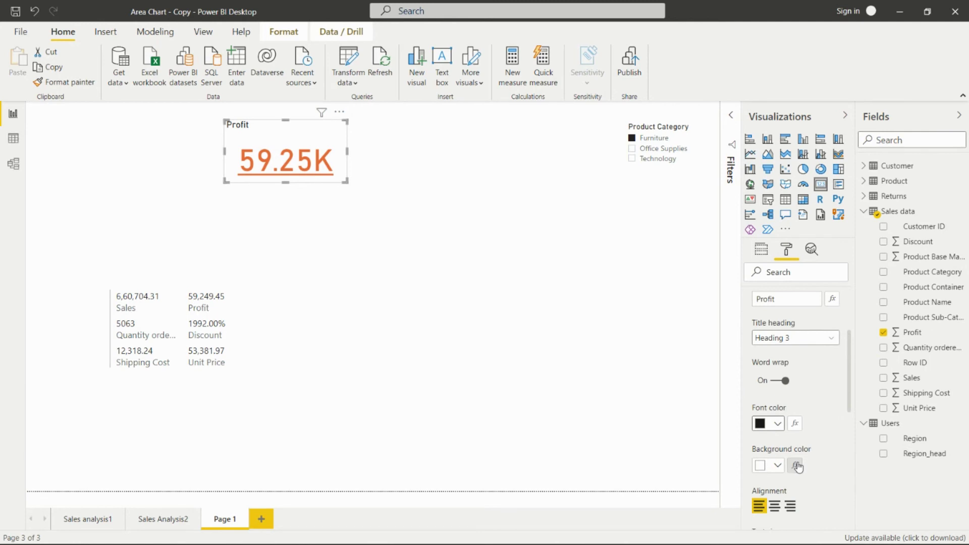
{"action": "left_click", "coordinate": [778, 465]}
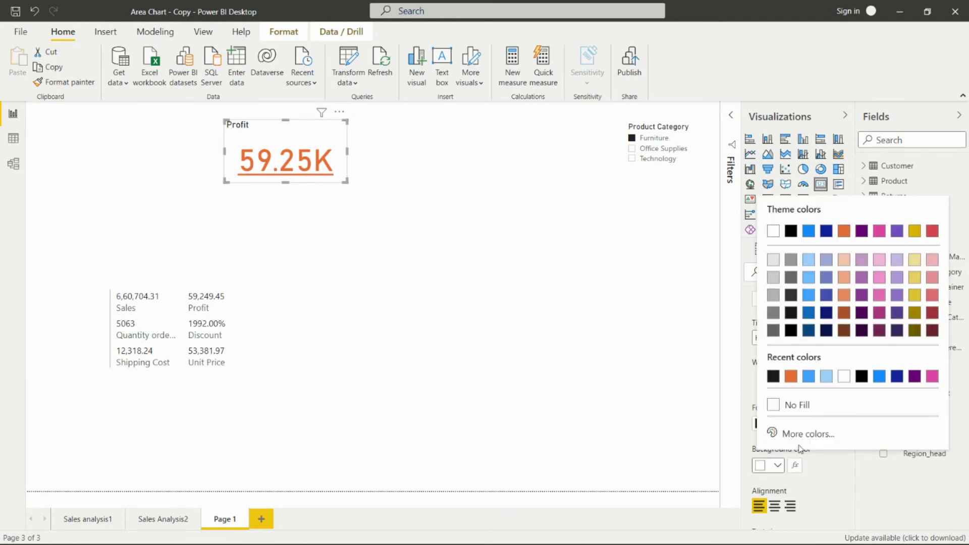
{"action": "left_click", "coordinate": [826, 376]}
{"action": "left_click", "coordinate": [775, 506]}
Step: Raise the Profit title's text size several increments
{"action": "scroll", "coordinate": [824, 467], "scroll_direction": "down", "scroll_amount": 2}
{"action": "scroll", "coordinate": [824, 467], "scroll_direction": "down", "scroll_amount": 1}
{"action": "left_click", "coordinate": [787, 418]}
{"action": "left_click", "coordinate": [787, 418]}
{"action": "left_click", "coordinate": [787, 417]}
{"action": "left_click", "coordinate": [787, 417]}
{"action": "left_click", "coordinate": [787, 418]}
{"action": "left_click", "coordinate": [787, 418]}
{"action": "left_click", "coordinate": [787, 418]}
{"action": "left_click", "coordinate": [787, 418]}
{"action": "left_click", "coordinate": [787, 418]}
{"action": "left_click", "coordinate": [787, 418]}
{"action": "left_click", "coordinate": [787, 418]}
{"action": "left_click", "coordinate": [787, 418]}
{"action": "left_click", "coordinate": [787, 418]}
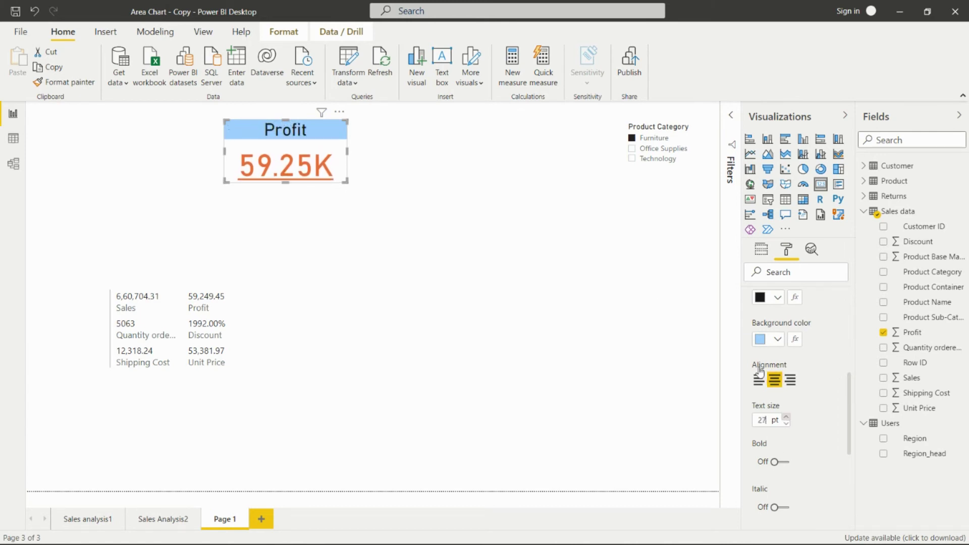
Step: Turn on a border and drop shadow for the Profit card and preview the result
{"action": "left_click", "coordinate": [391, 282]}
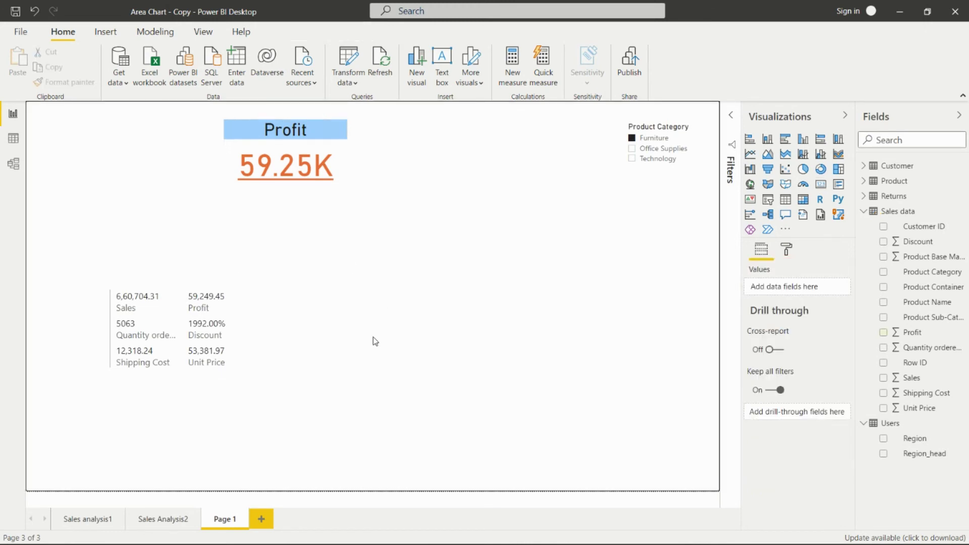
{"action": "left_click", "coordinate": [313, 157]}
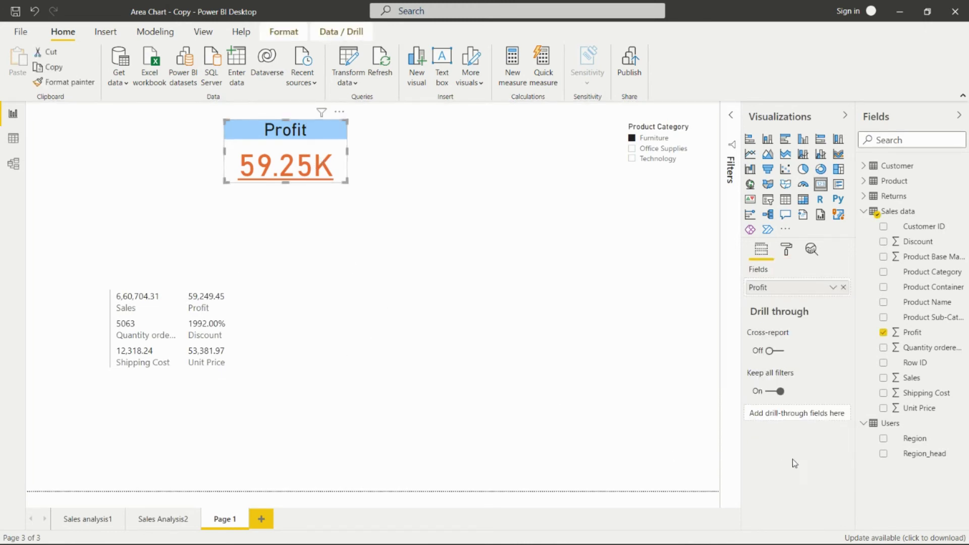
{"action": "left_click", "coordinate": [788, 251]}
{"action": "left_click", "coordinate": [826, 456]}
{"action": "left_click", "coordinate": [823, 479]}
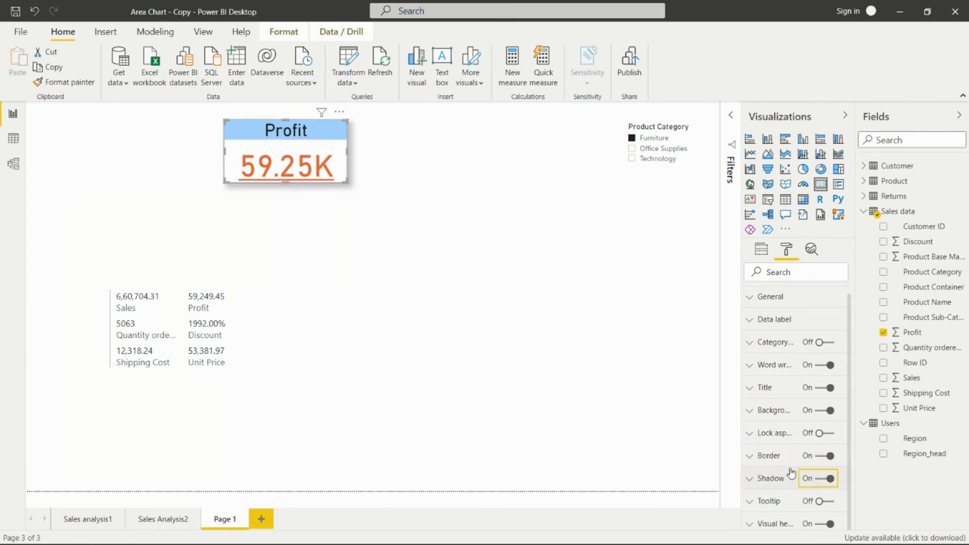
{"action": "left_click", "coordinate": [397, 230]}
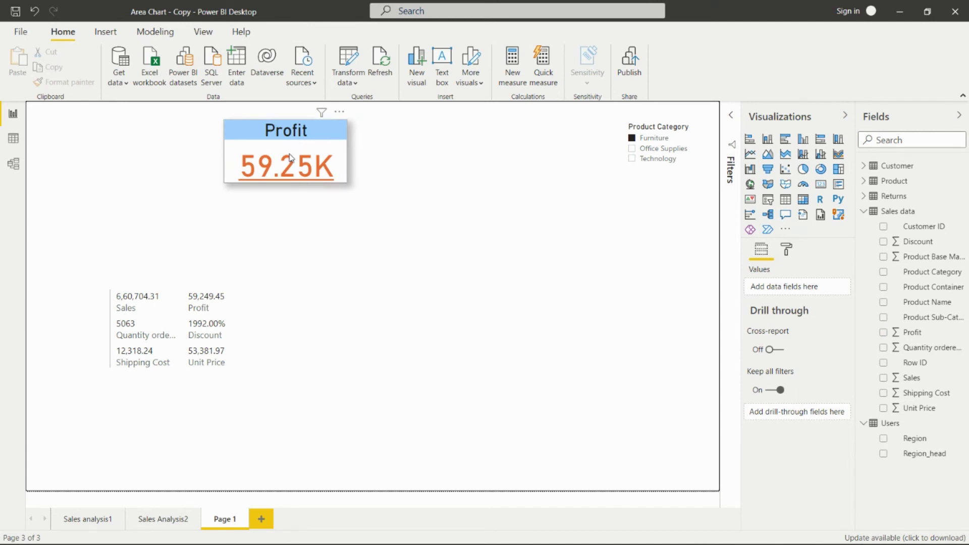
{"action": "left_click", "coordinate": [258, 312]}
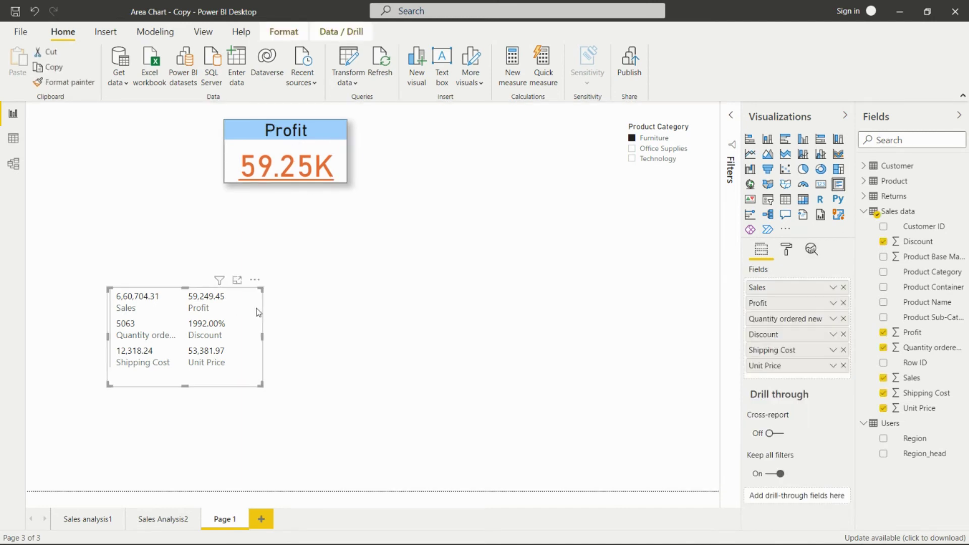
Step: Drag the metrics card up beneath the Profit card, keeping its category labels visible
{"action": "left_click_drag", "start_coordinate": [245, 326], "coordinate": [363, 251]}
{"action": "left_click", "coordinate": [788, 250]}
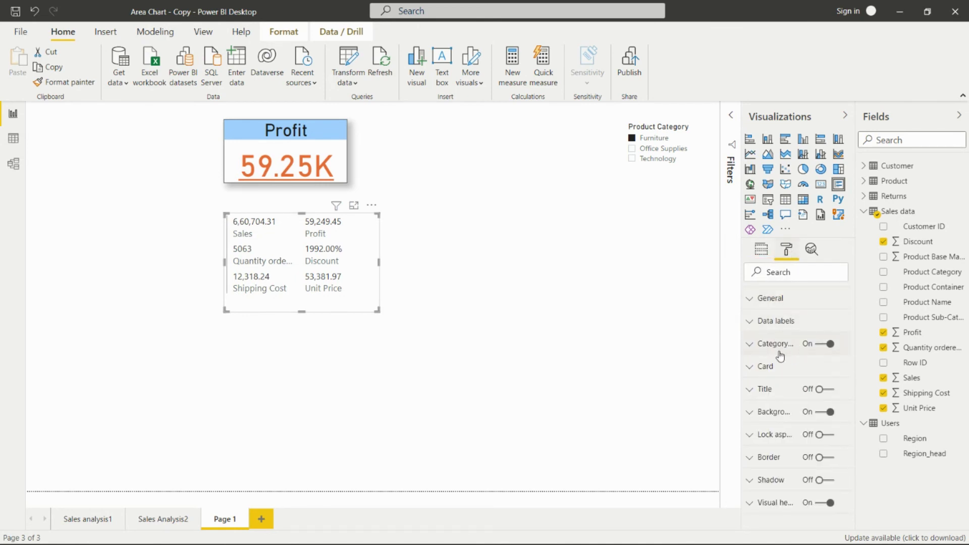
{"action": "left_click", "coordinate": [753, 346]}
{"action": "left_click", "coordinate": [823, 345]}
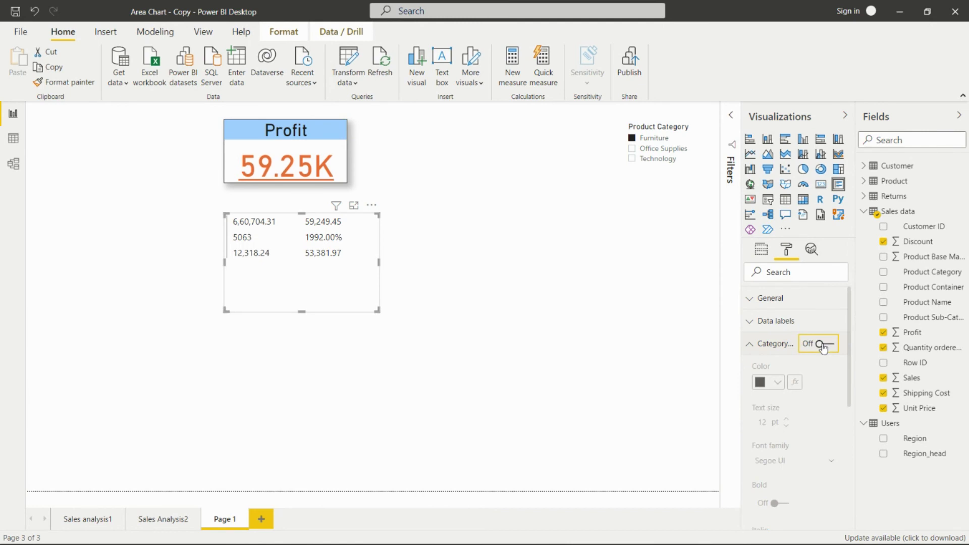
{"action": "left_click", "coordinate": [823, 345]}
Step: Make the metrics card's values blue at 18 pt text size
{"action": "scroll", "coordinate": [775, 330], "scroll_direction": "down", "scroll_amount": 1}
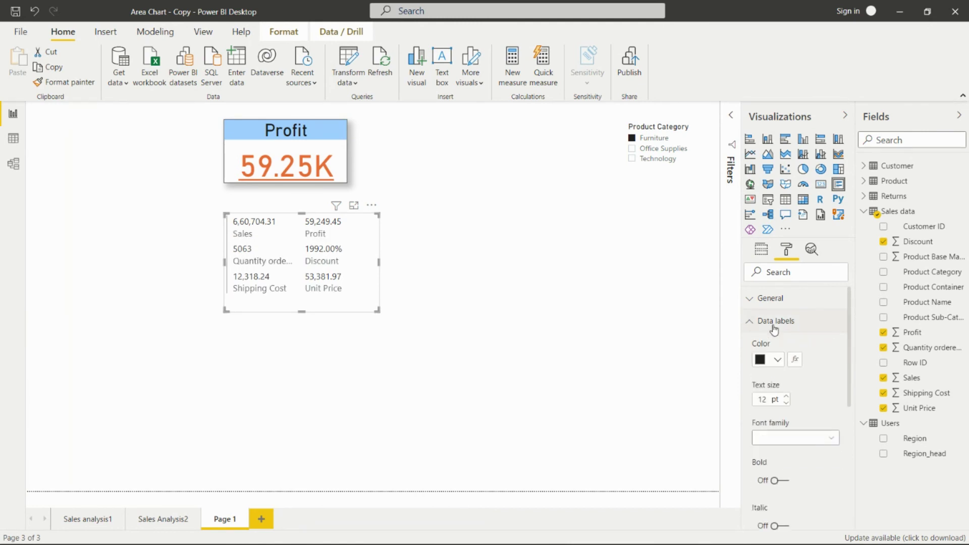
{"action": "left_click", "coordinate": [777, 360]}
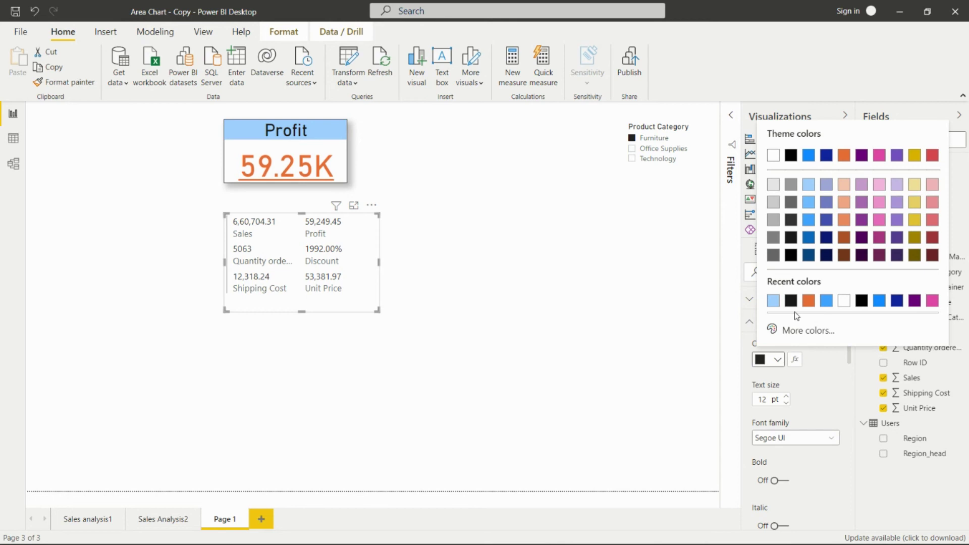
{"action": "left_click", "coordinate": [821, 302]}
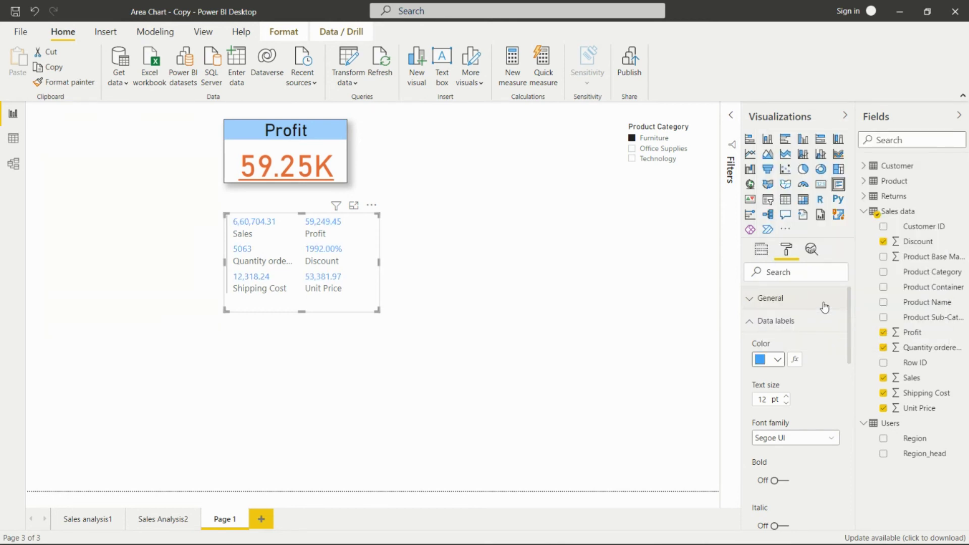
{"action": "left_click", "coordinate": [786, 396]}
{"action": "left_click", "coordinate": [787, 396]}
{"action": "left_click", "coordinate": [787, 396]}
{"action": "left_click", "coordinate": [787, 396]}
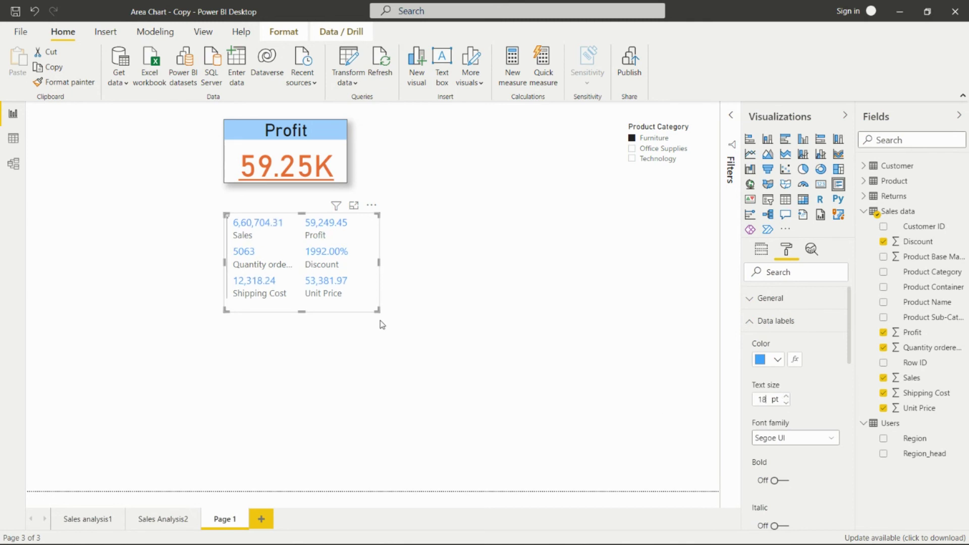
Step: Resize the metrics card wider and shorter so its six values sit in one row
{"action": "left_click_drag", "start_coordinate": [379, 261], "coordinate": [698, 280]}
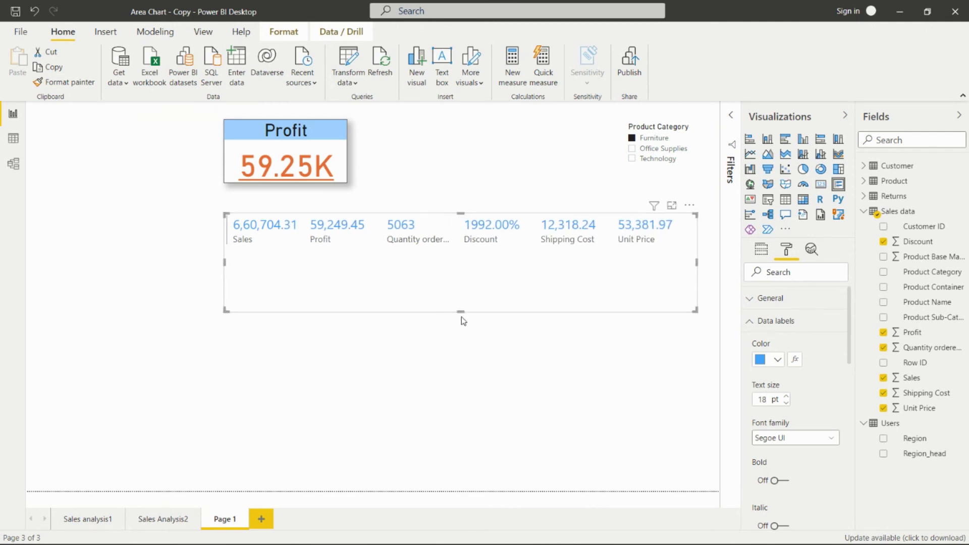
{"action": "left_click_drag", "start_coordinate": [461, 311], "coordinate": [461, 262]}
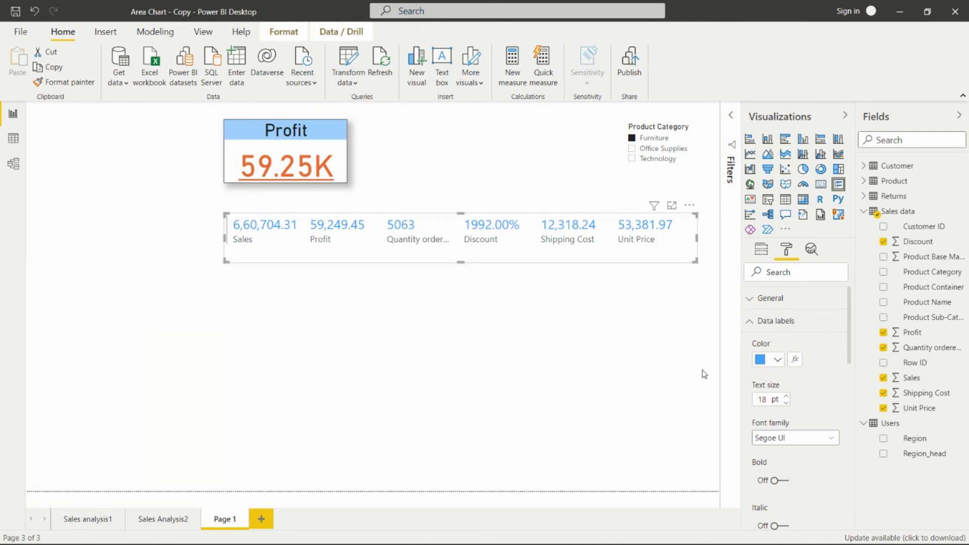
{"action": "scroll", "coordinate": [801, 425], "scroll_direction": "down", "scroll_amount": 5}
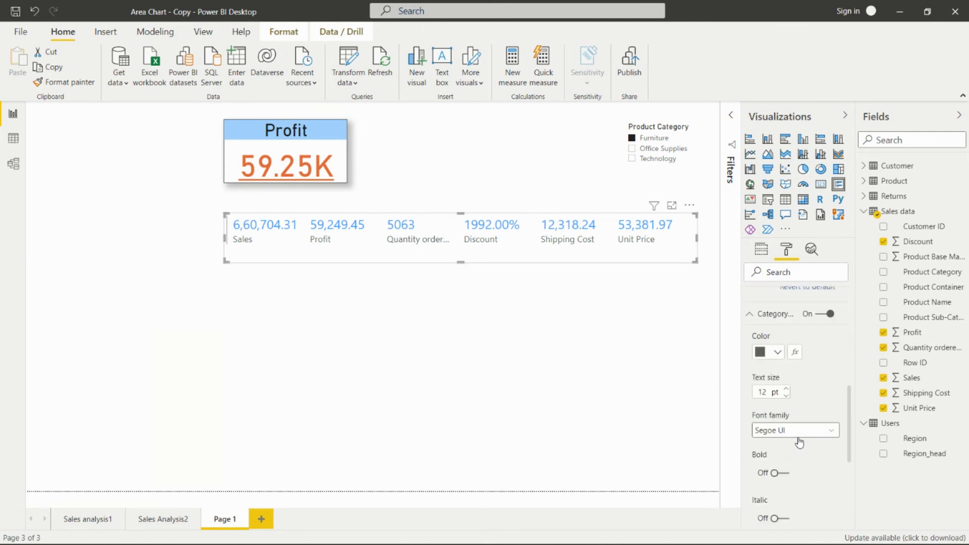
{"action": "scroll", "coordinate": [798, 450], "scroll_direction": "down", "scroll_amount": 3}
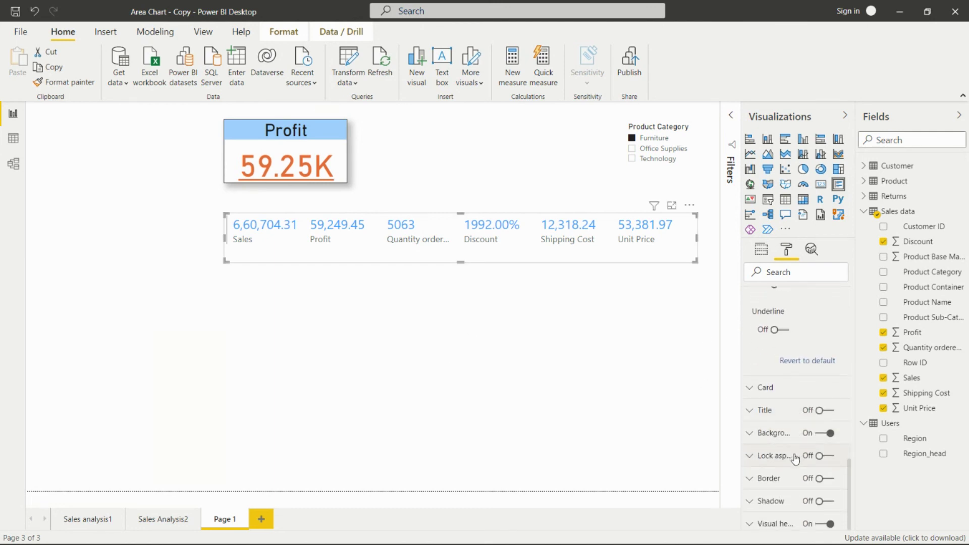
Step: Add a border and shadow to the metrics card, then shift it and the Product Category slicer left
{"action": "left_click", "coordinate": [820, 478]}
{"action": "left_click", "coordinate": [823, 502]}
{"action": "left_click_drag", "start_coordinate": [391, 218], "coordinate": [322, 225]}
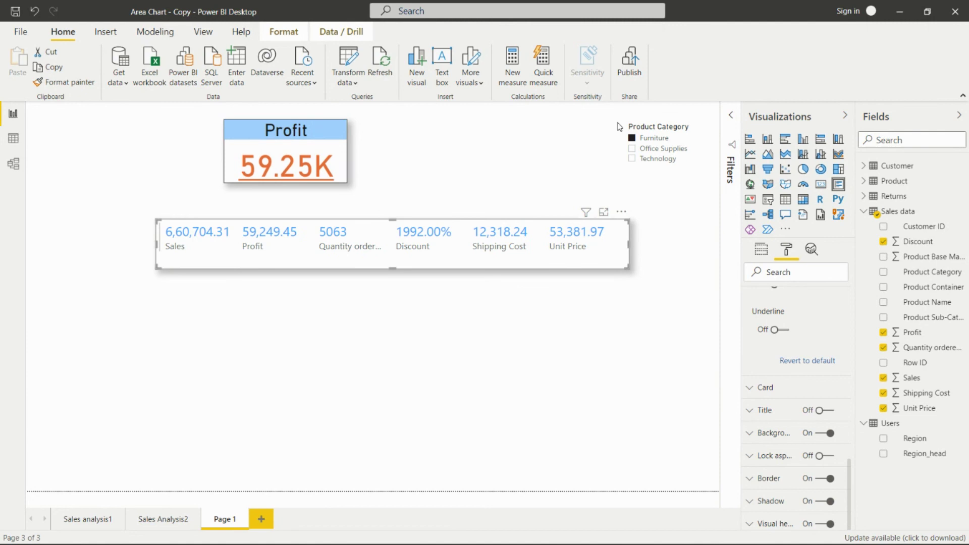
{"action": "left_click_drag", "start_coordinate": [647, 123], "coordinate": [521, 119]}
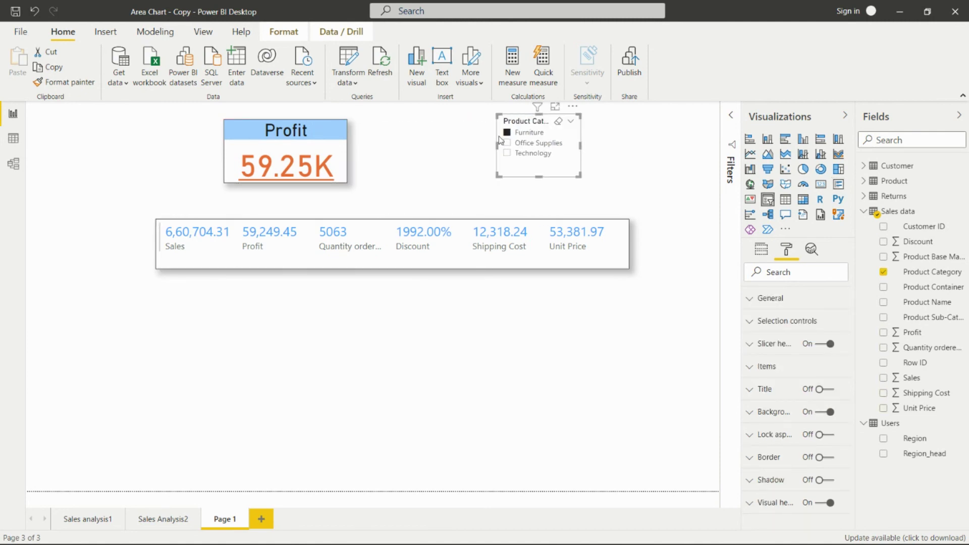
Step: Try Technology and Furniture, then settle on Office Supplies so Profit reads 89.53K
{"action": "left_click", "coordinate": [506, 144]}
{"action": "left_click", "coordinate": [507, 153]}
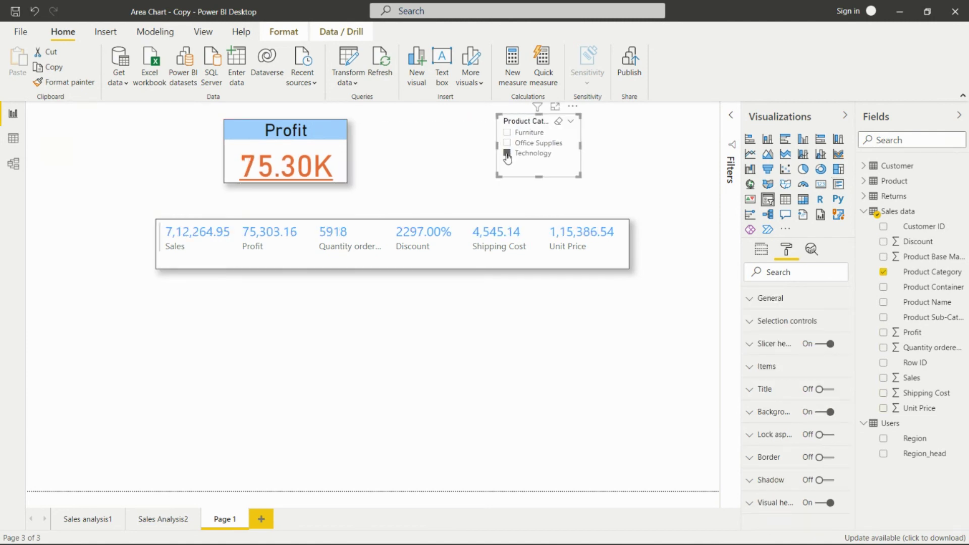
{"action": "left_click", "coordinate": [506, 132]}
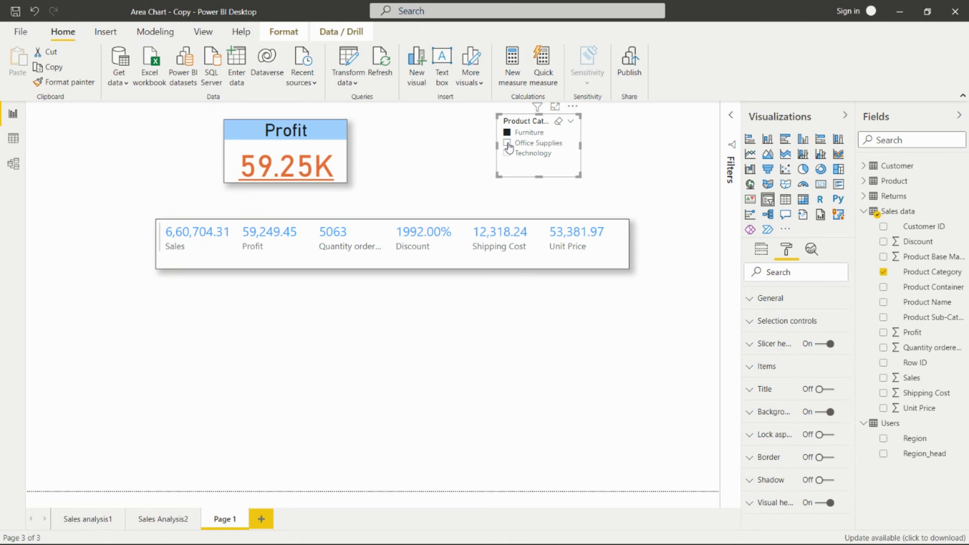
{"action": "left_click", "coordinate": [507, 144]}
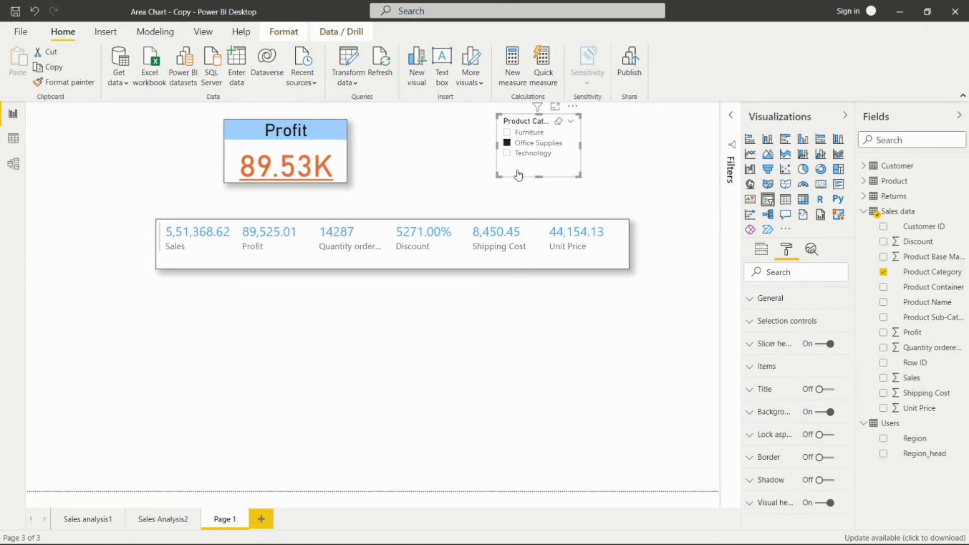
{"action": "left_click", "coordinate": [647, 170]}
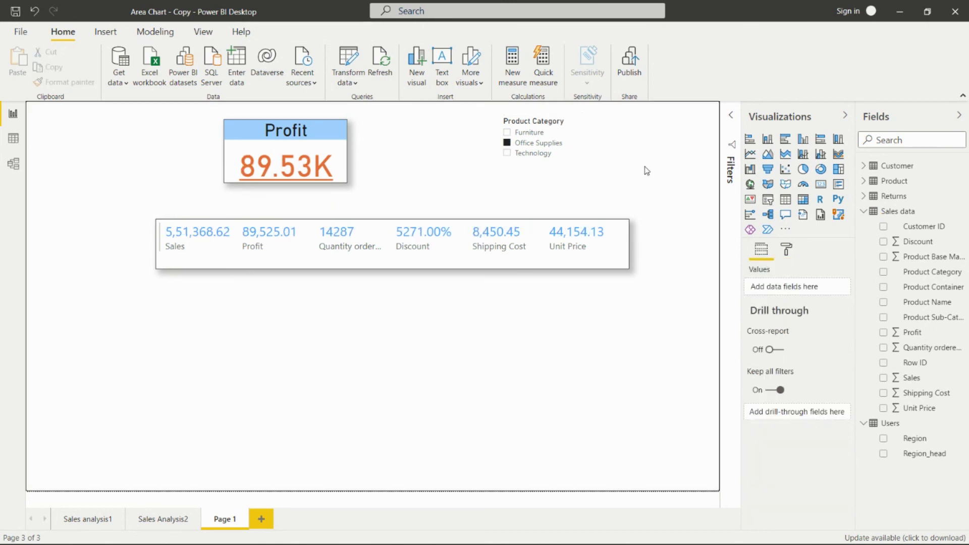